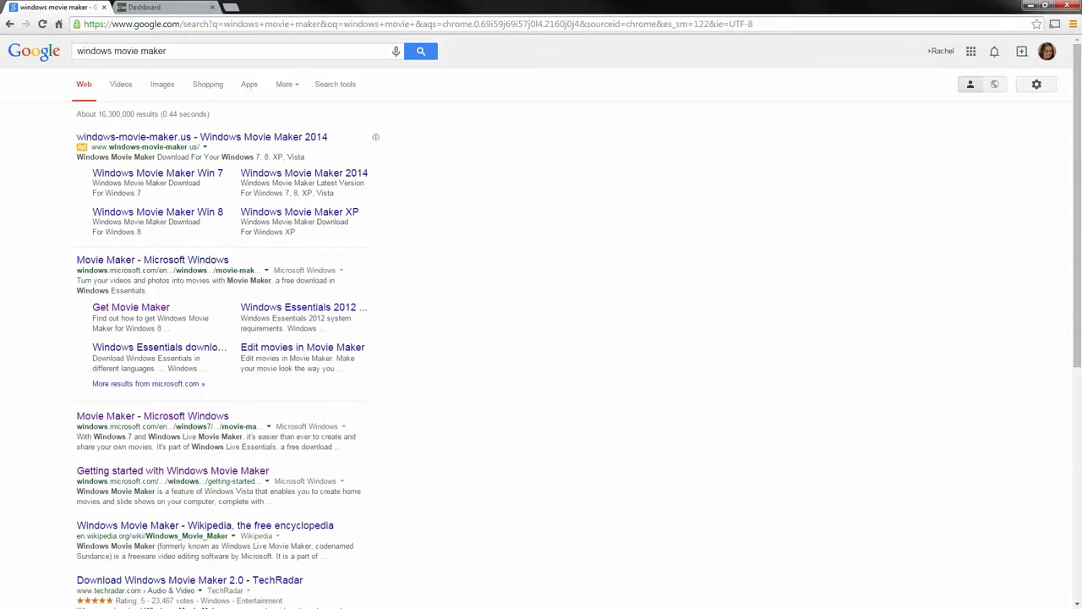
Open Microsoft's Get Movie Maker page from the 'windows movie maker' Google results.
{"action": "left_click", "coordinate": [131, 307]}
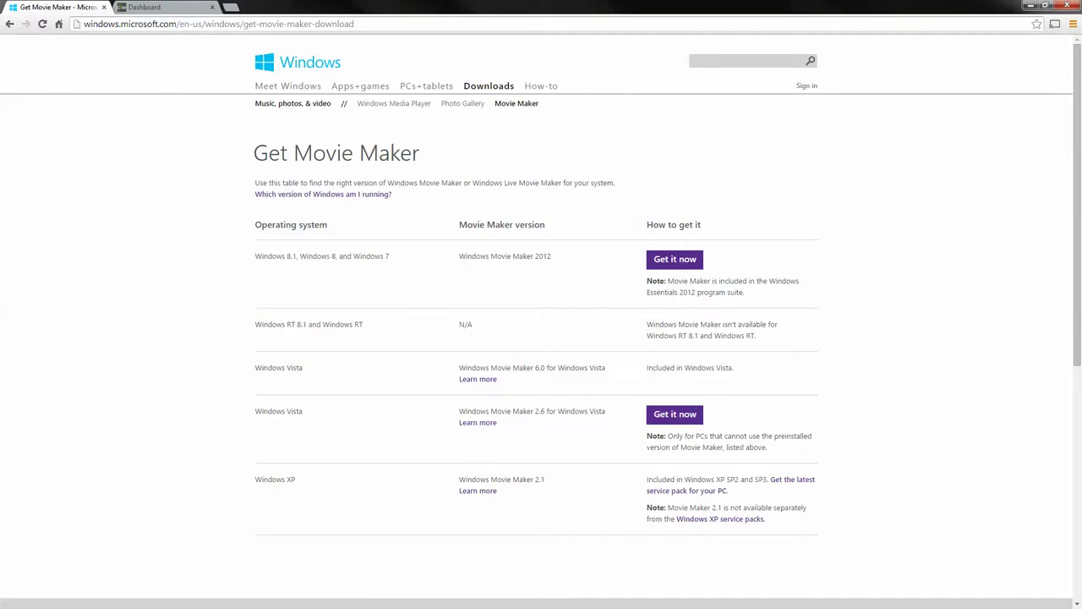
Close the Get Movie Maker page to return to the empty Movie Maker project.
{"action": "left_click", "coordinate": [104, 6]}
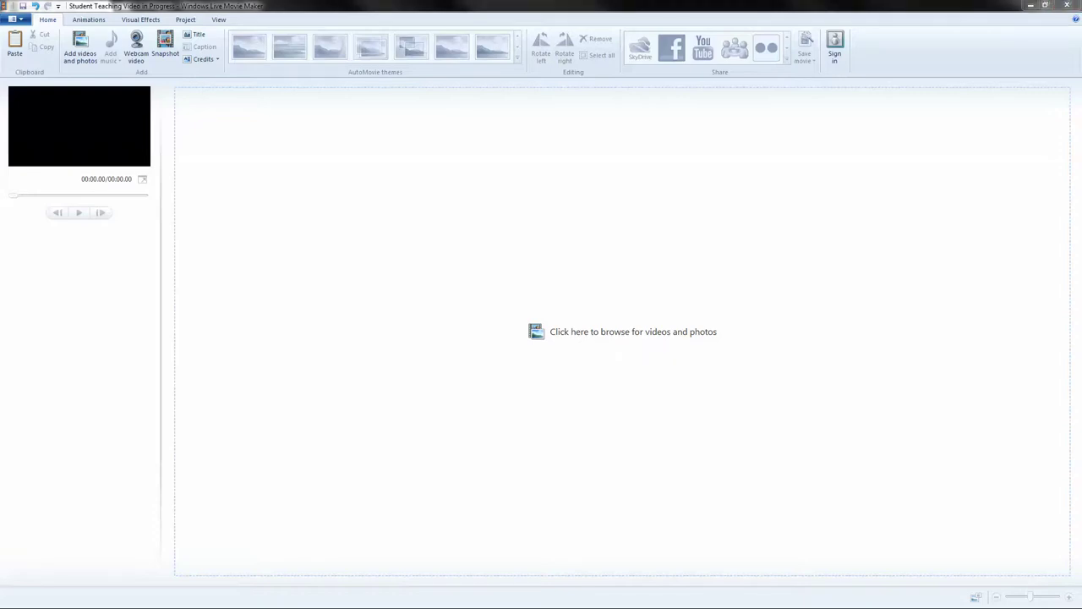
Bring up Windows Explorer at the Libraries with Win+E.
{"action": "key", "text": "super+e"}
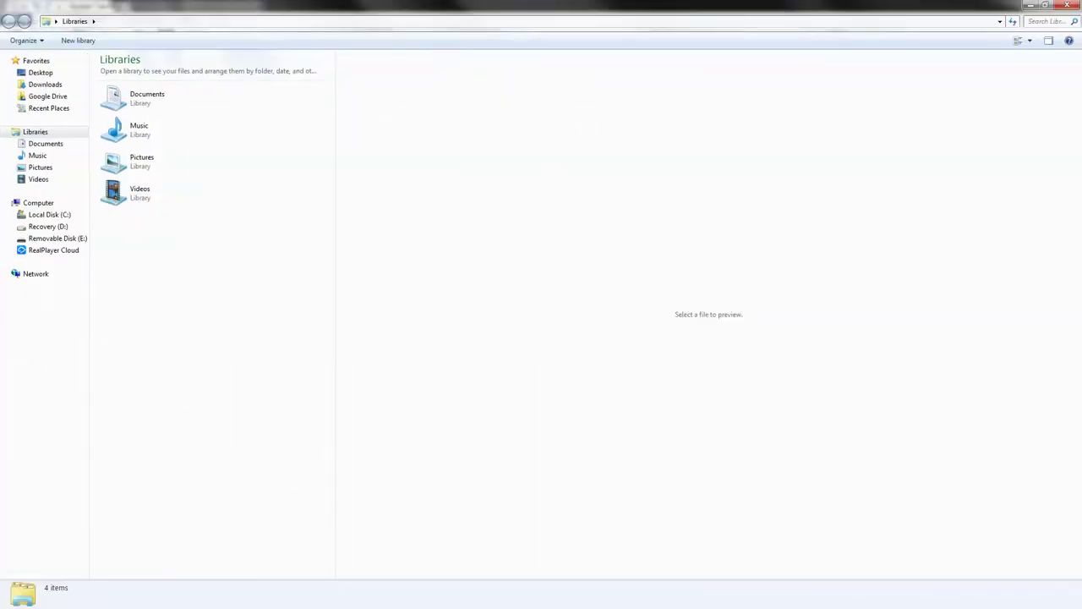
Copy 'Chalk and Wire Full length' from Removable Disk (E:) into My Videos and view that folder.
{"action": "left_click", "coordinate": [58, 238]}
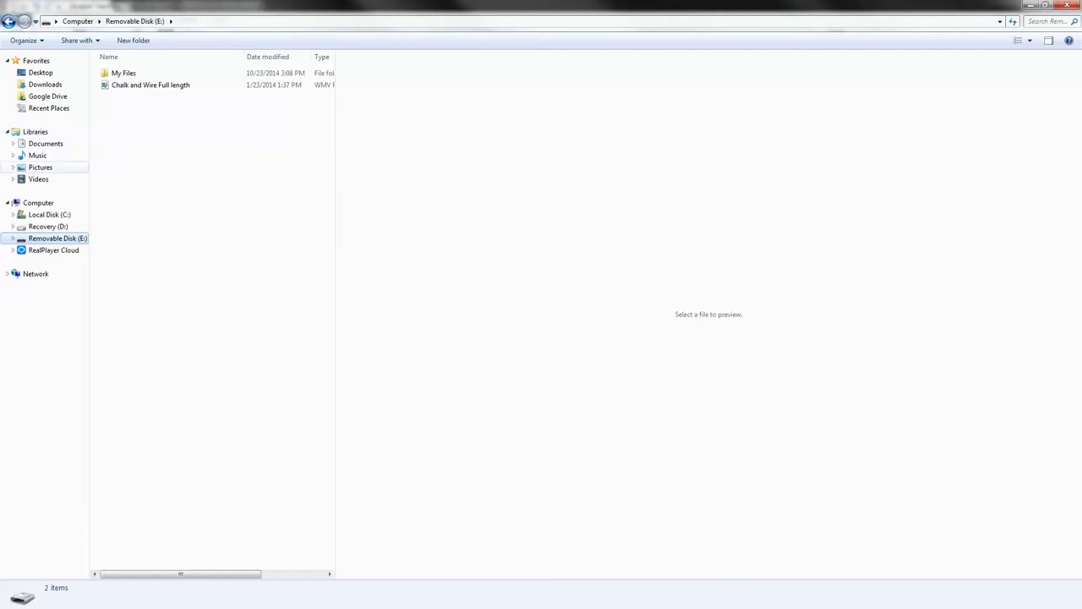
{"action": "left_click", "coordinate": [150, 85]}
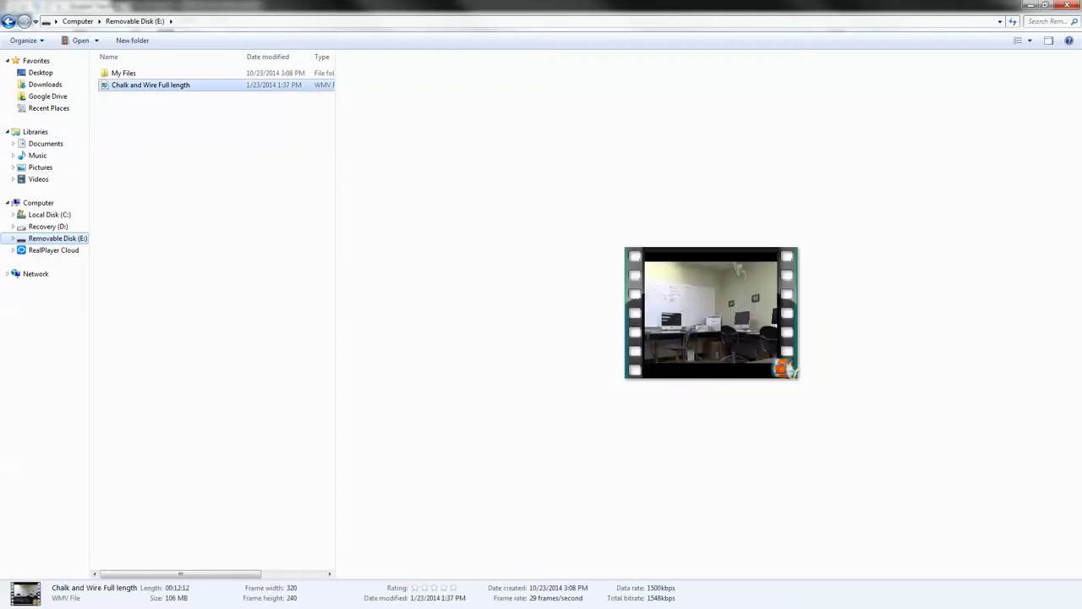
{"action": "left_click_drag", "start_coordinate": [150, 85], "coordinate": [38, 178]}
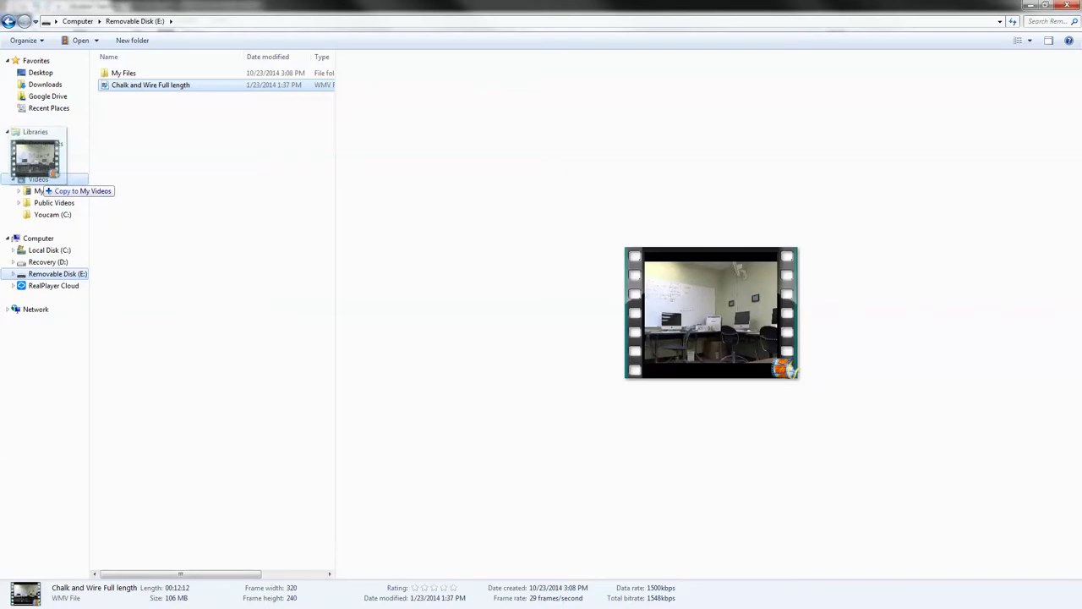
{"action": "left_click_drag", "start_coordinate": [38, 179], "coordinate": [38, 179]}
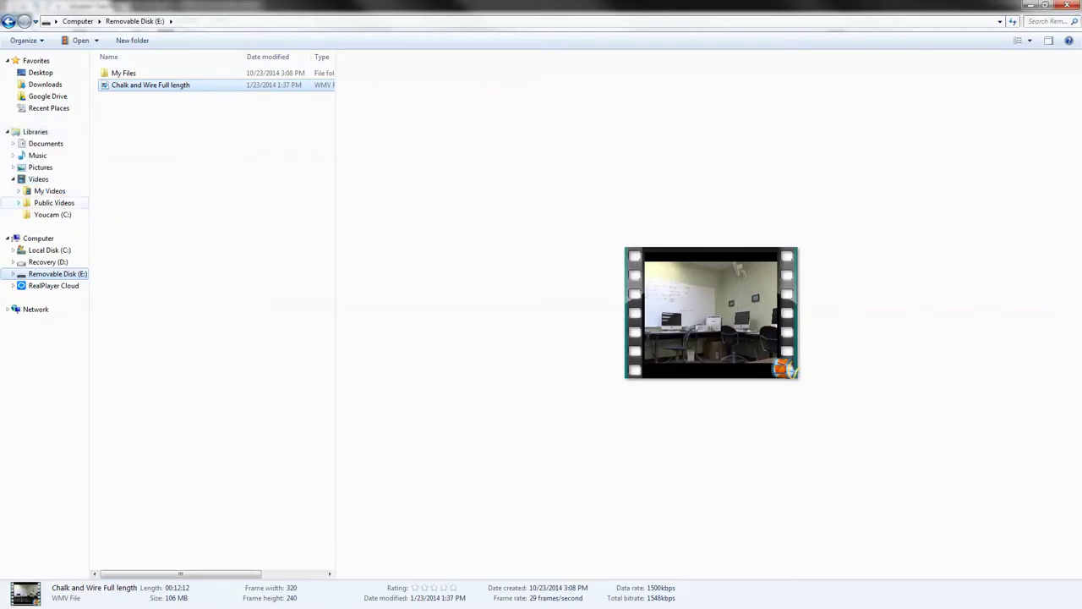
{"action": "left_click", "coordinate": [49, 190]}
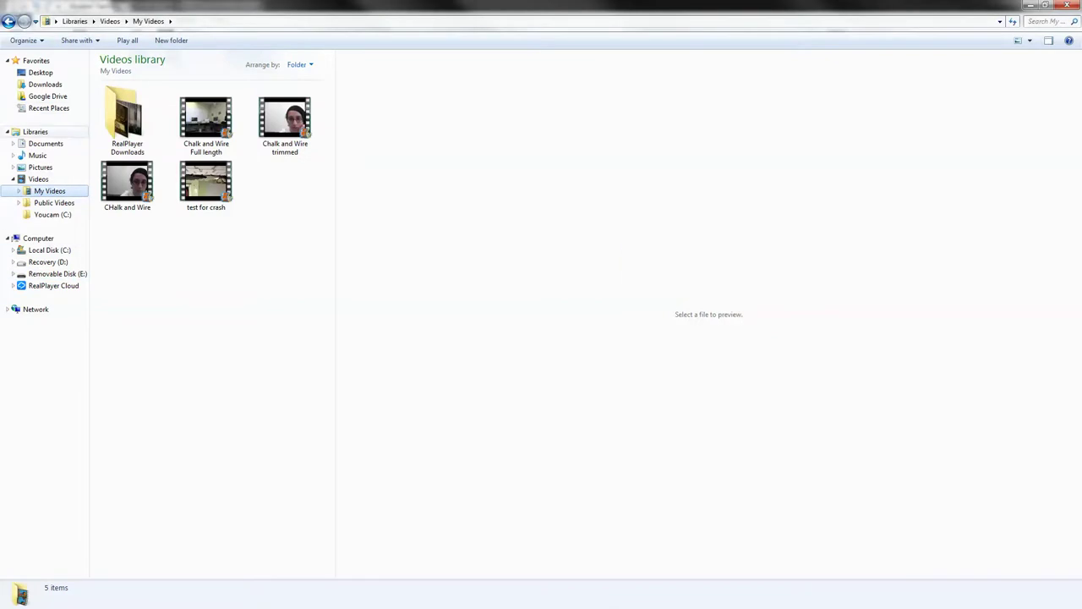
Create a new folder named 'Chalk and Wire Videos' inside My Videos.
{"action": "right_click", "coordinate": [281, 195]}
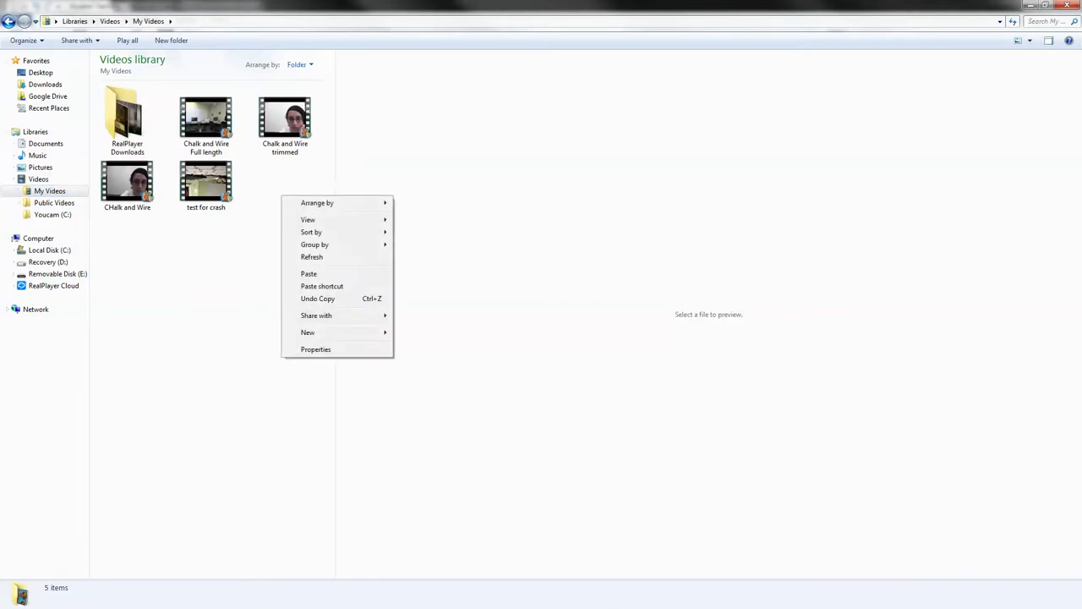
{"action": "right_click", "coordinate": [275, 186]}
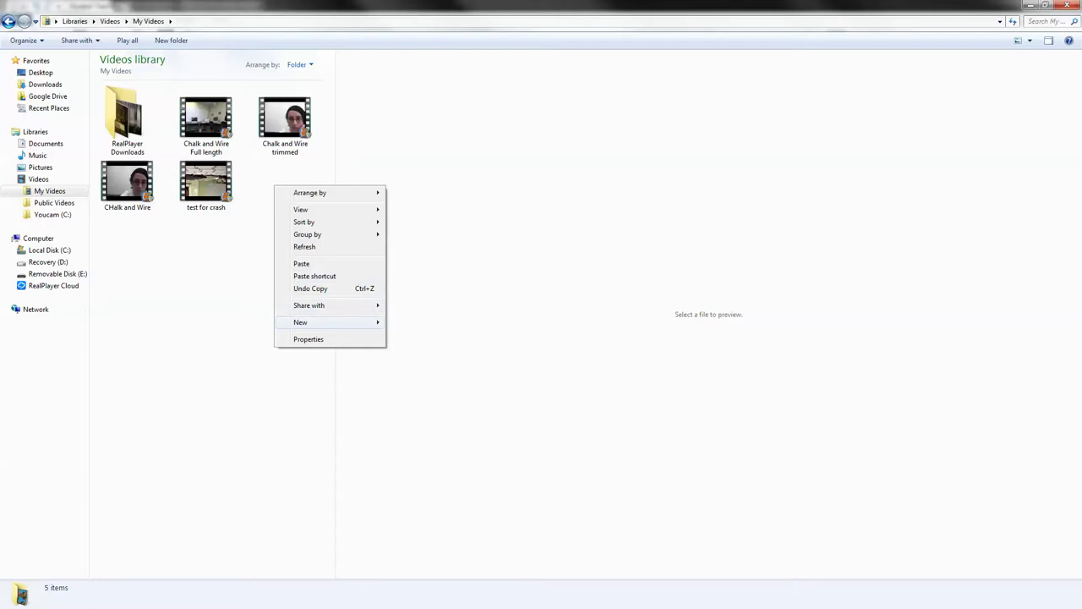
{"action": "mouse_move", "coordinate": [321, 322]}
{"action": "left_click", "coordinate": [412, 322]}
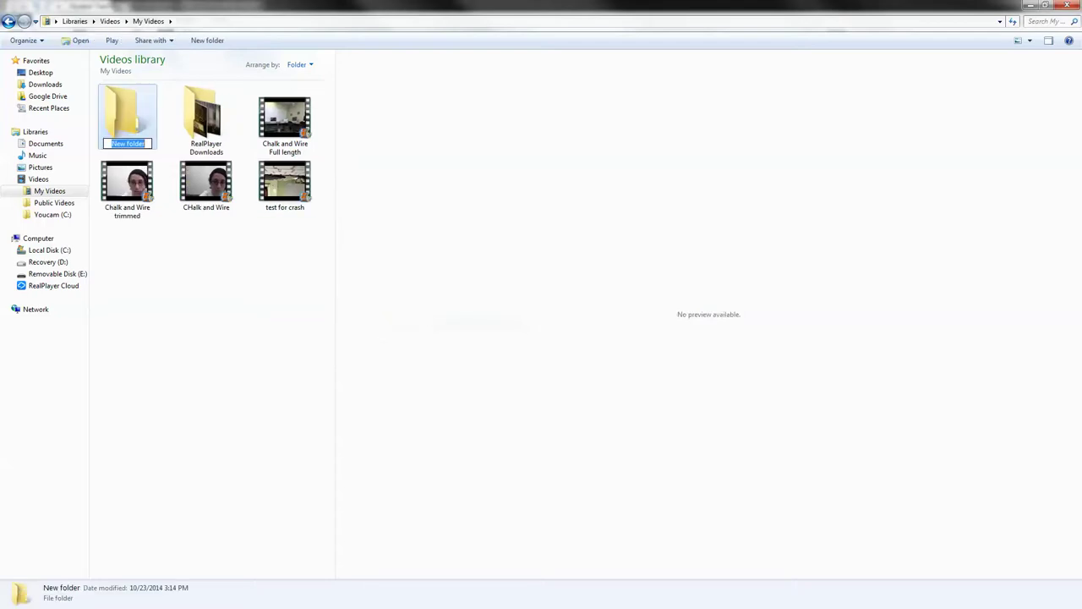
{"action": "type", "text": "Chalk"}
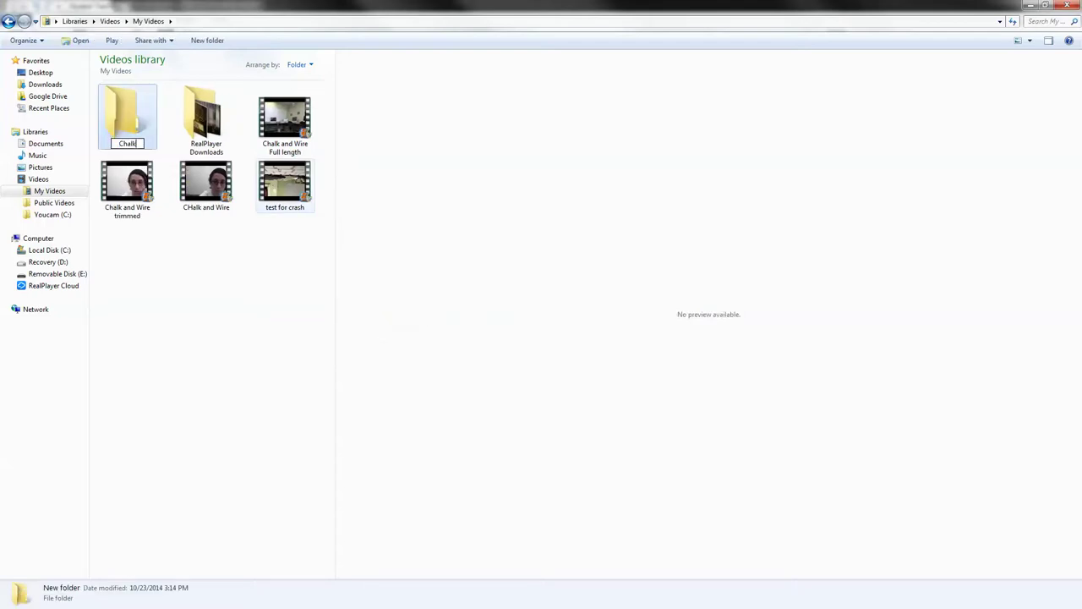
{"action": "type", "text": " and Wire Videos"}
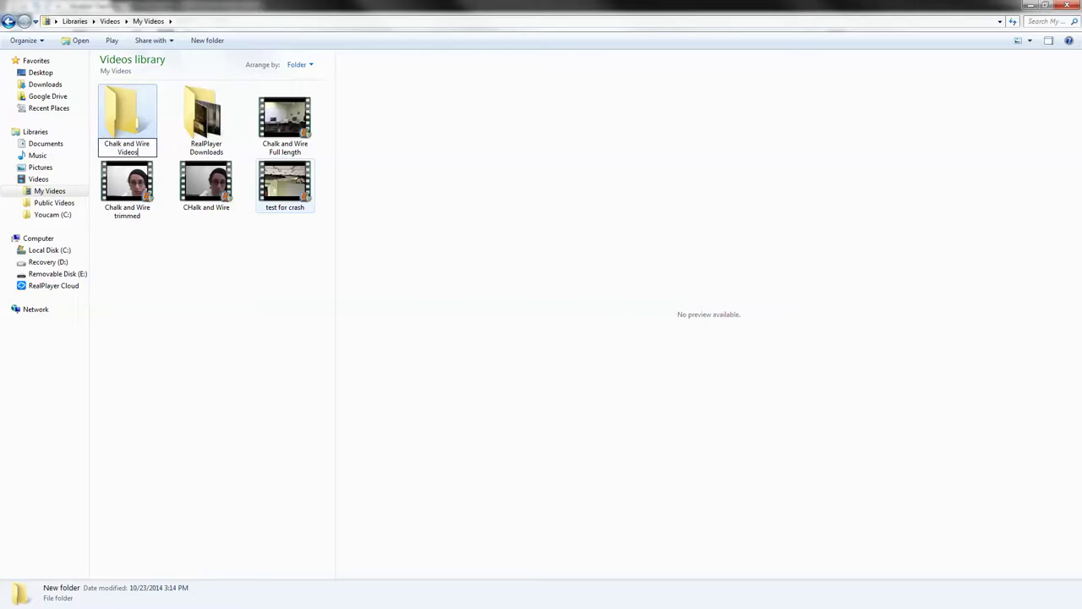
{"action": "key", "text": "Return"}
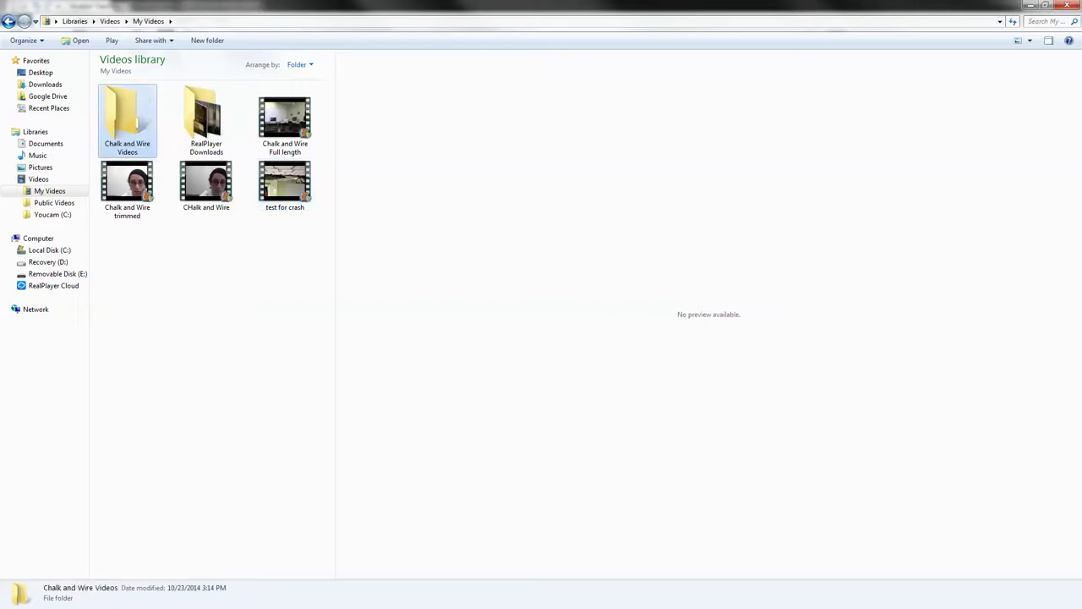
Copy the full-length video from the E: drive into the new folder and return to Movie Maker.
{"action": "left_click", "coordinate": [57, 273]}
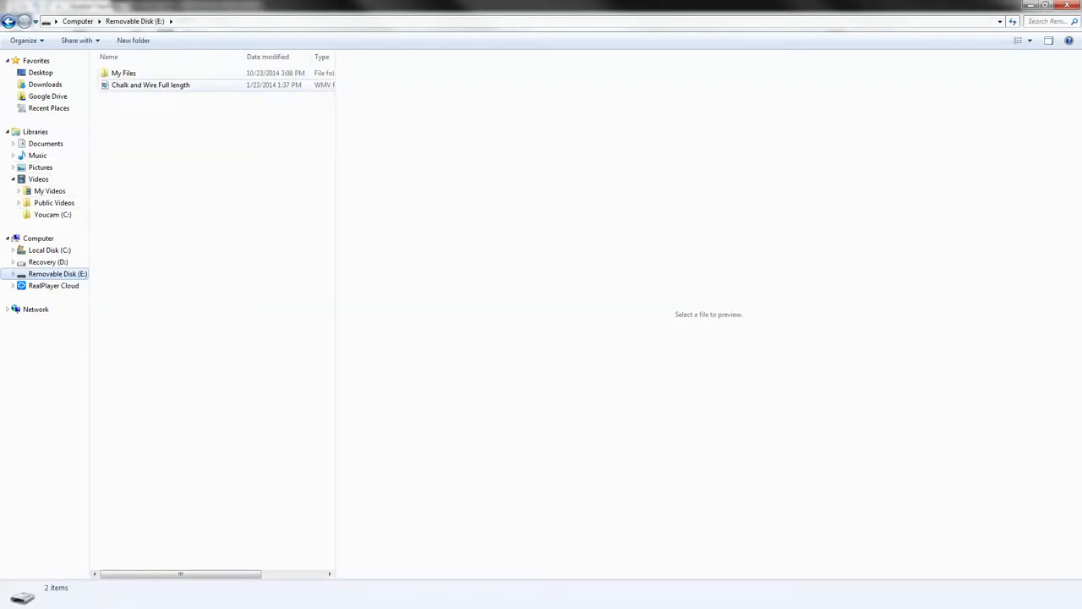
{"action": "left_click_drag", "start_coordinate": [169, 85], "coordinate": [63, 206]}
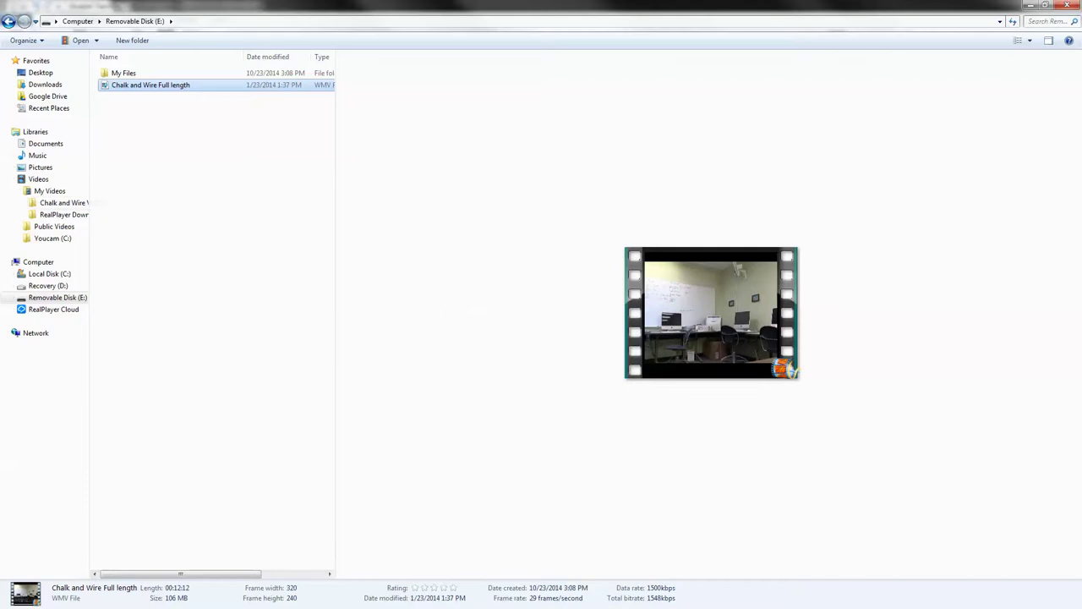
{"action": "key", "text": "alt+Tab"}
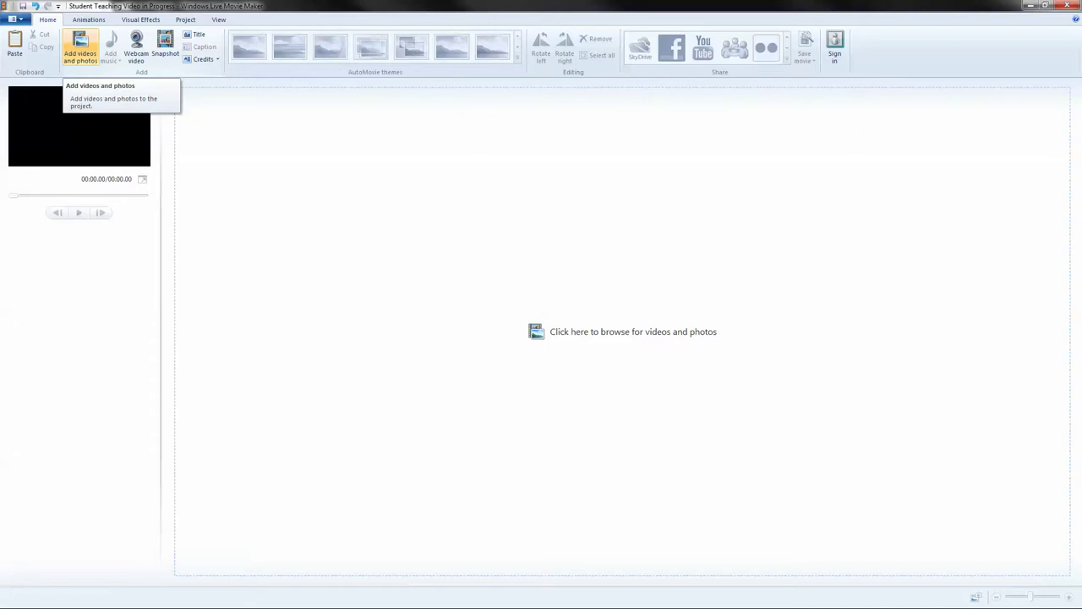
Add 'Chalk and Wire Full length' from Videos > Chalk and Wire Videos to the storyboard.
{"action": "left_click", "coordinate": [81, 48]}
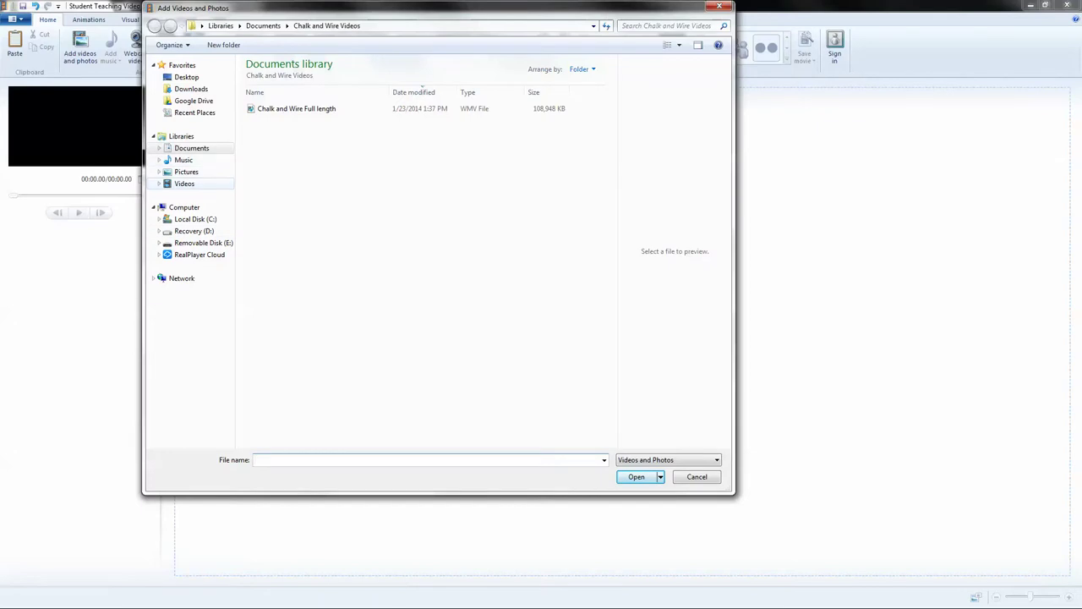
{"action": "left_click", "coordinate": [184, 184]}
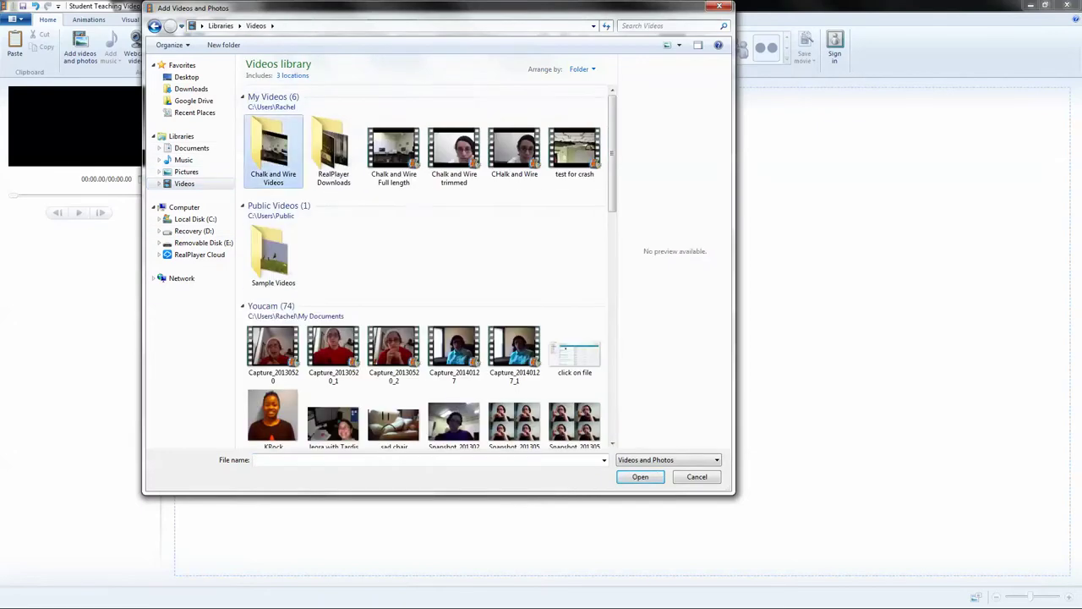
{"action": "double_click", "coordinate": [272, 148]}
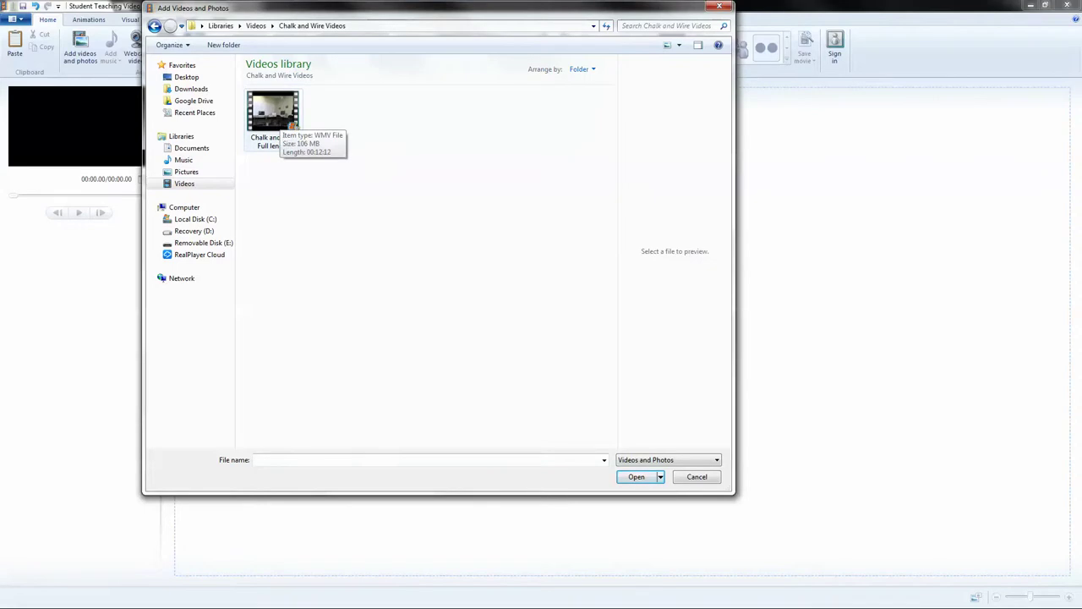
{"action": "left_click", "coordinate": [272, 114]}
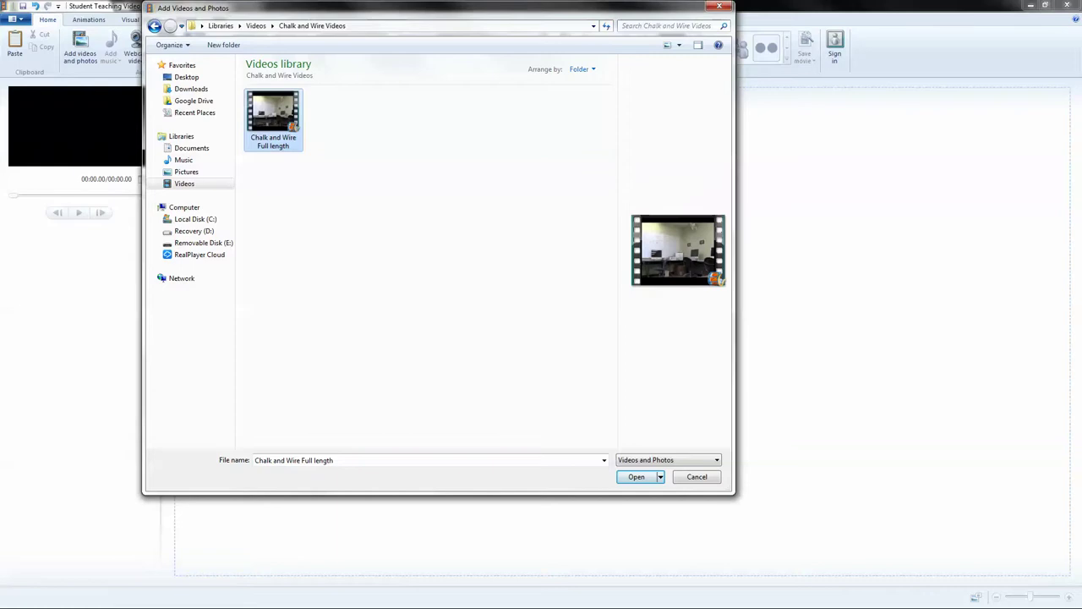
{"action": "key", "text": "Return"}
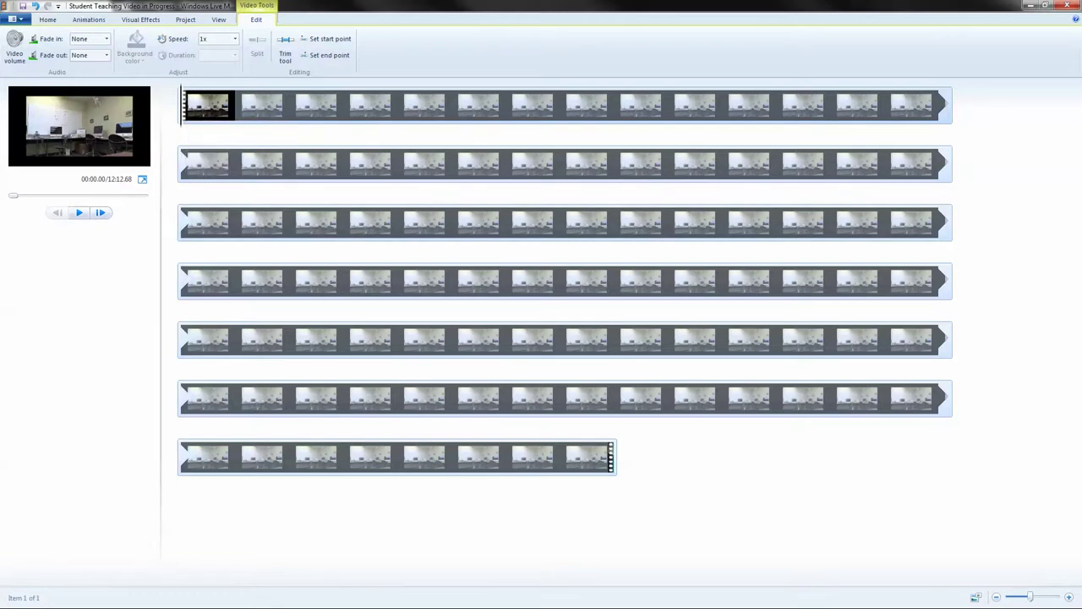
Set the clip's start point at 01:28.85, shortening it to 10:43.83.
{"action": "left_click_drag", "start_coordinate": [181, 105], "coordinate": [293, 106]}
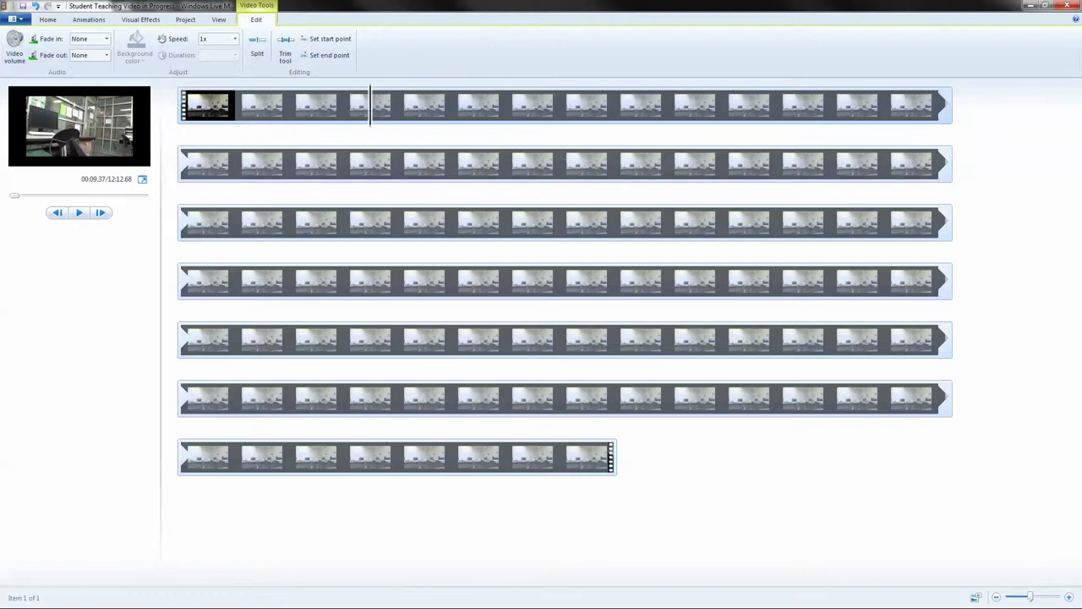
{"action": "left_click_drag", "start_coordinate": [369, 106], "coordinate": [776, 106]}
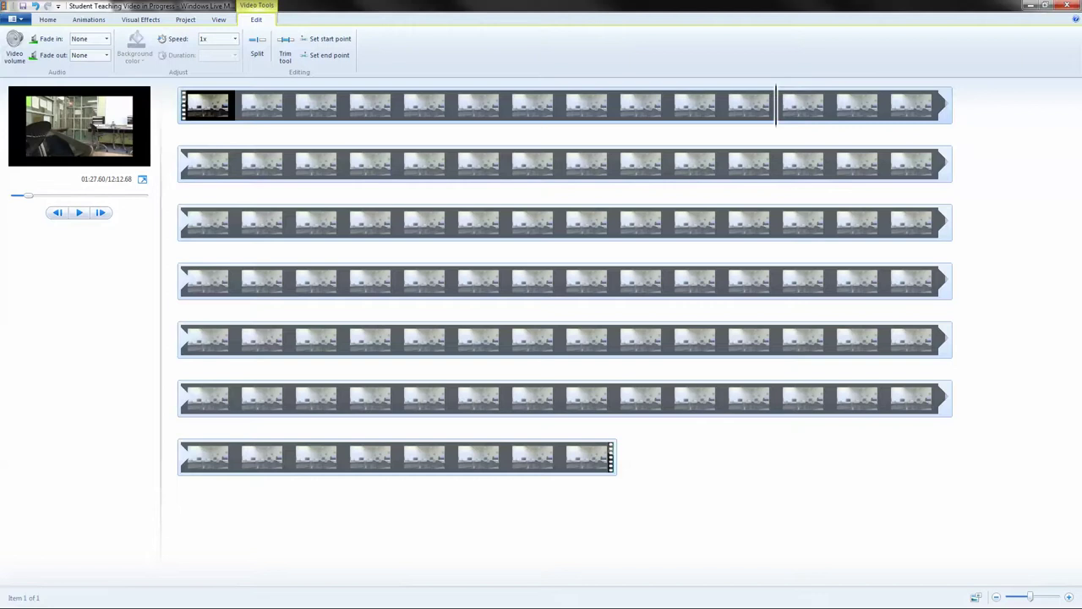
{"action": "key", "text": "space"}
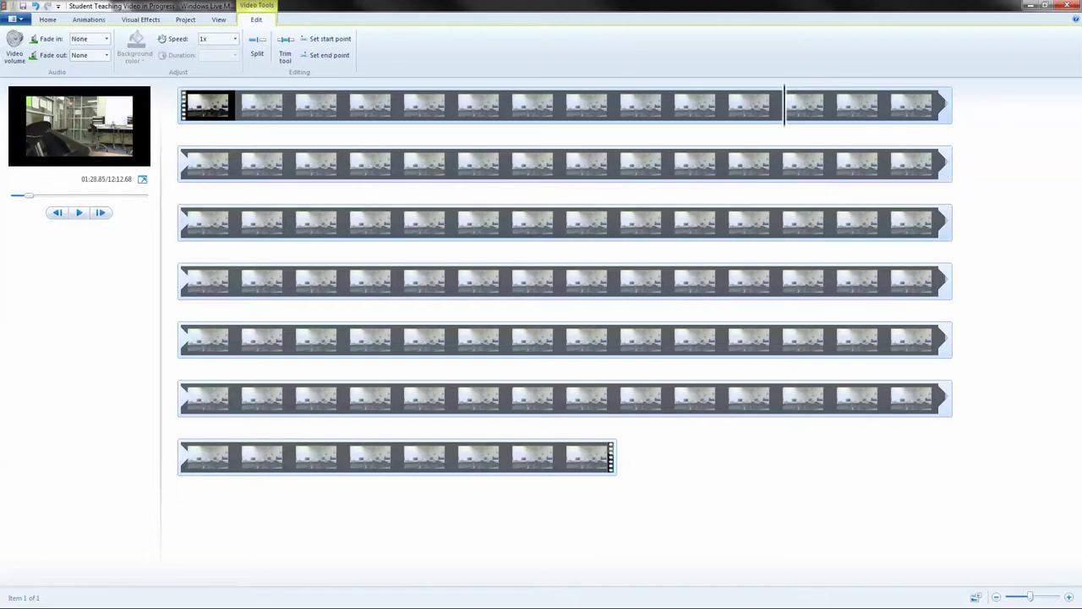
{"action": "right_click", "coordinate": [414, 227]}
{"action": "key", "text": "Escape"}
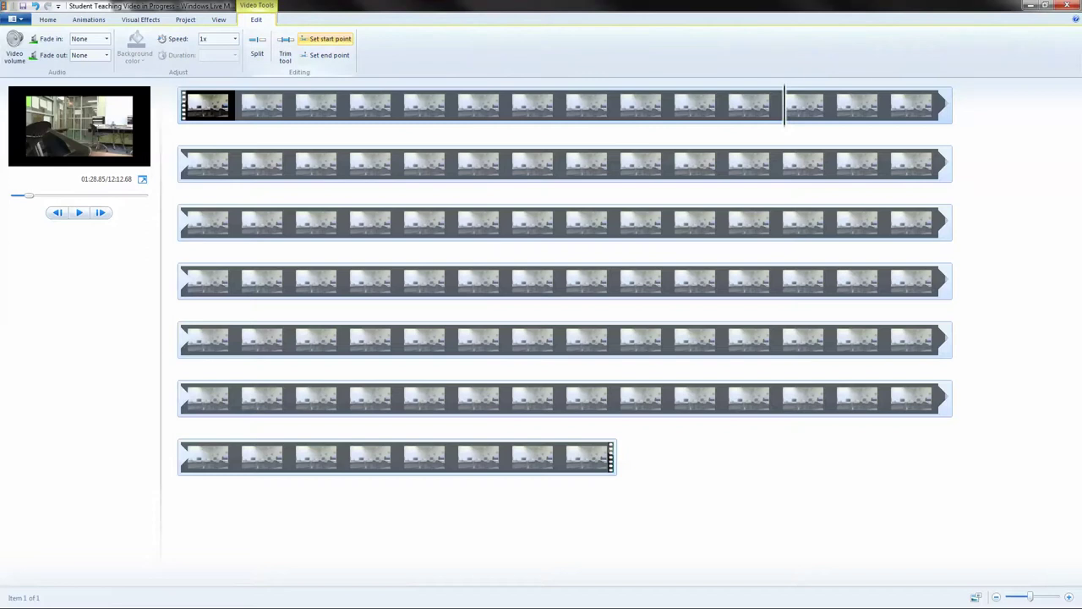
{"action": "left_click", "coordinate": [328, 39]}
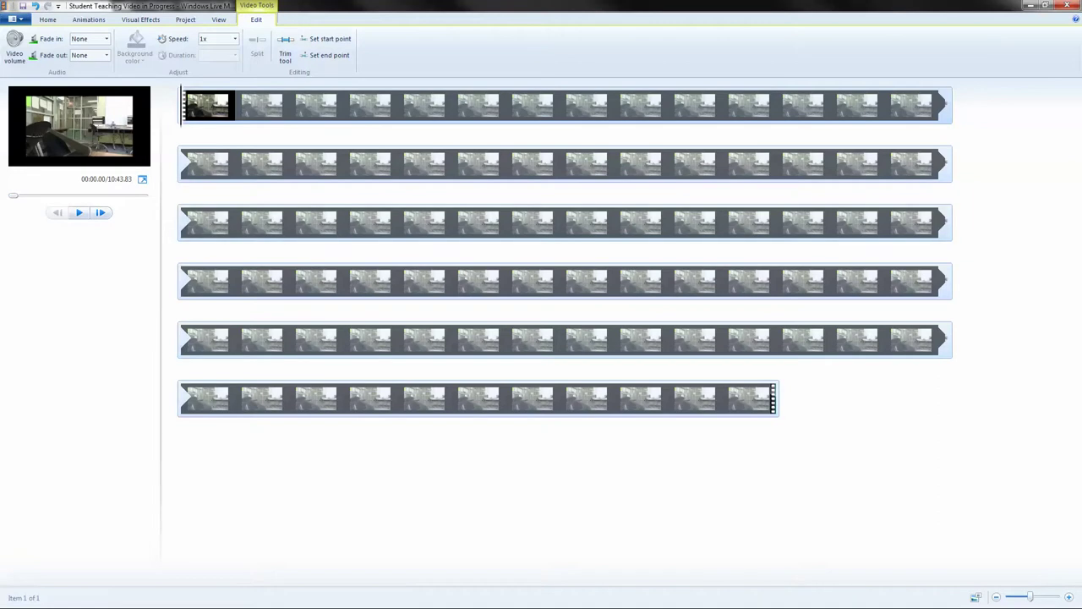
Set the clip's end point, first at 09:32.29, then finally at 08:59.75.
{"action": "left_click", "coordinate": [196, 222]}
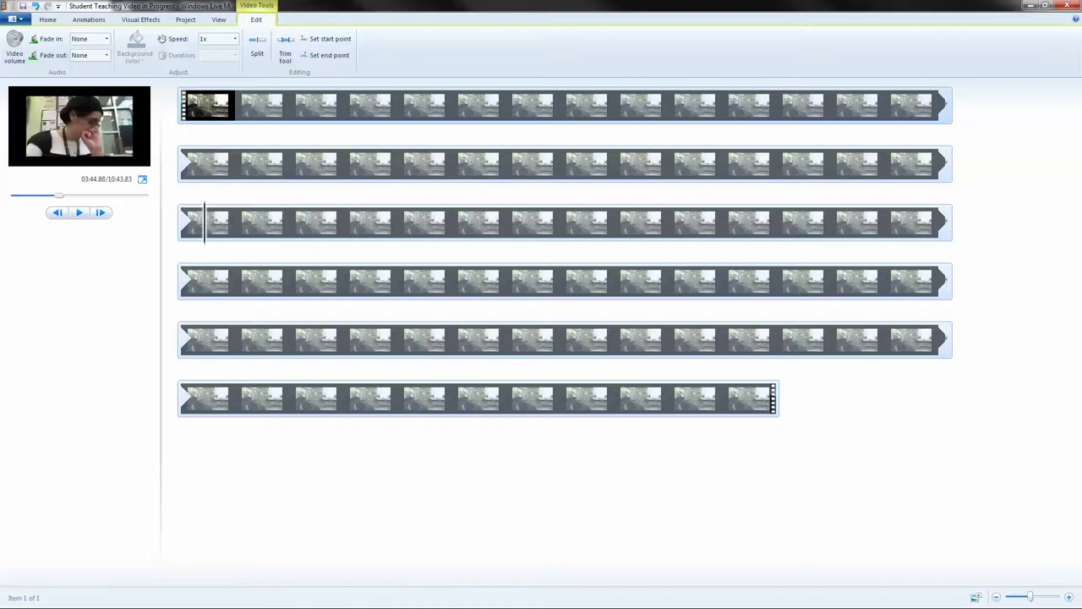
{"action": "left_click", "coordinate": [345, 340]}
{"action": "left_click_drag", "start_coordinate": [345, 340], "coordinate": [345, 398]}
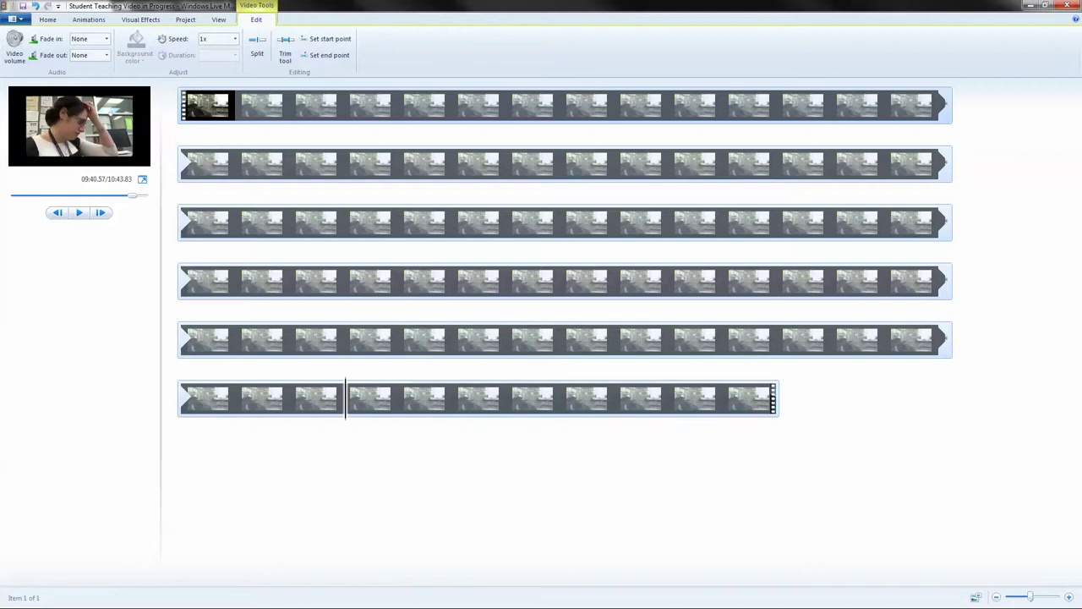
{"action": "left_click_drag", "start_coordinate": [345, 398], "coordinate": [289, 398]}
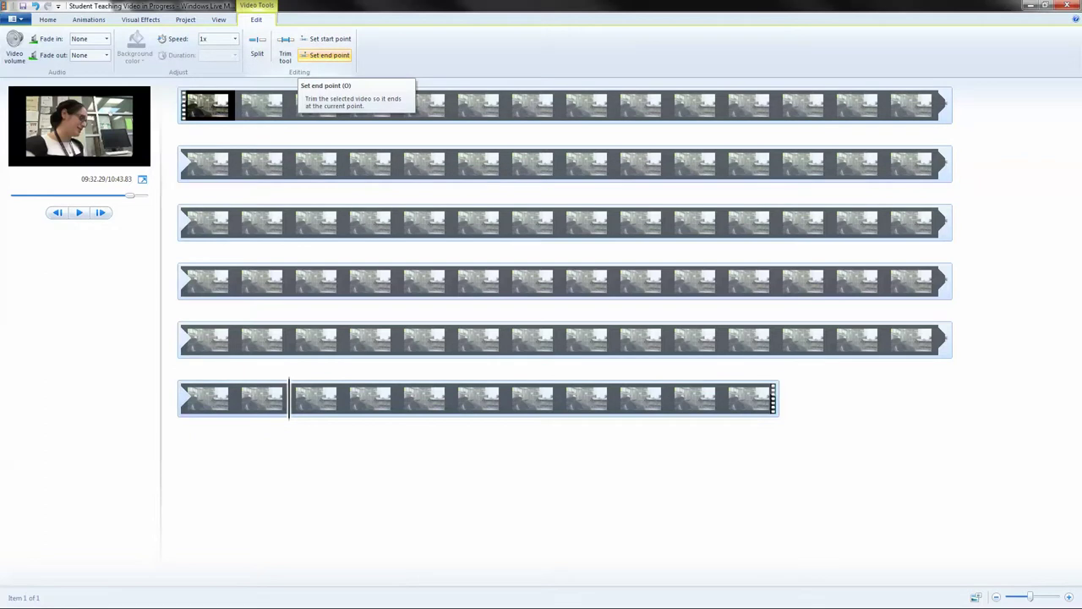
{"action": "left_click", "coordinate": [328, 56]}
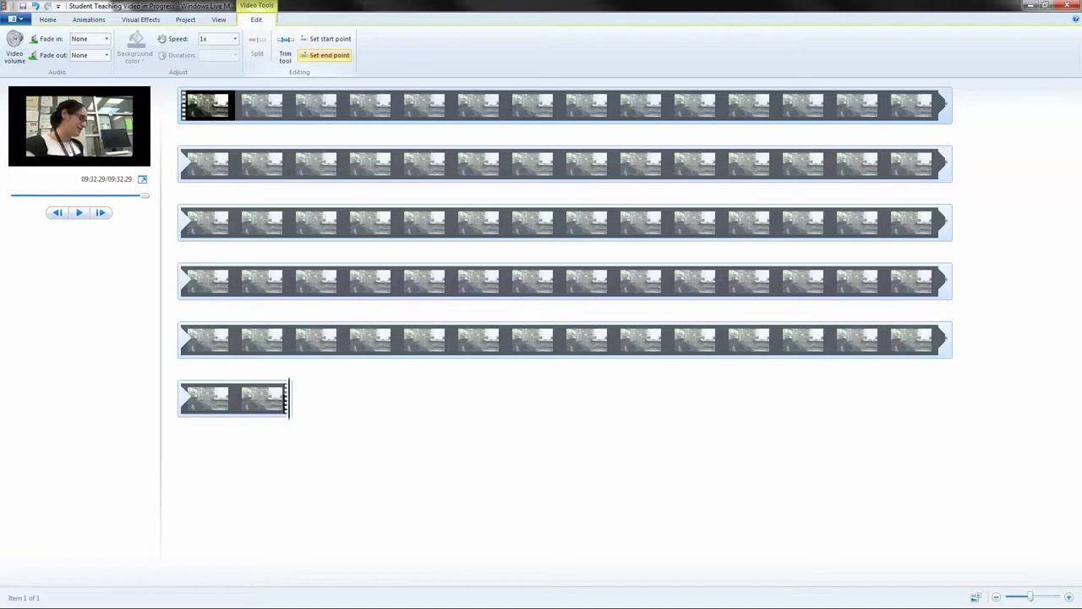
{"action": "left_click", "coordinate": [253, 397]}
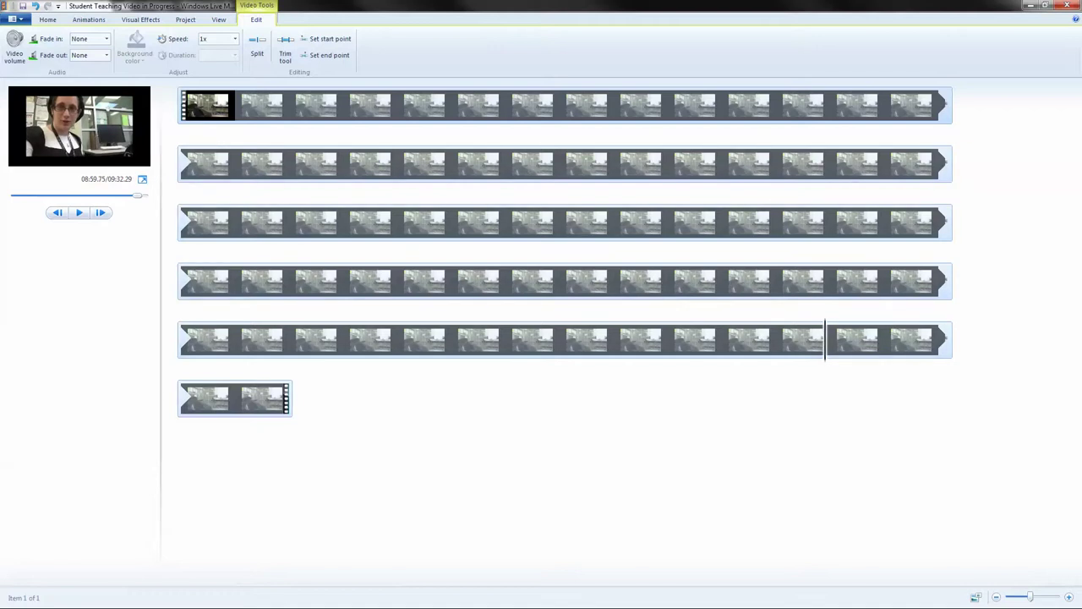
{"action": "left_click", "coordinate": [329, 55]}
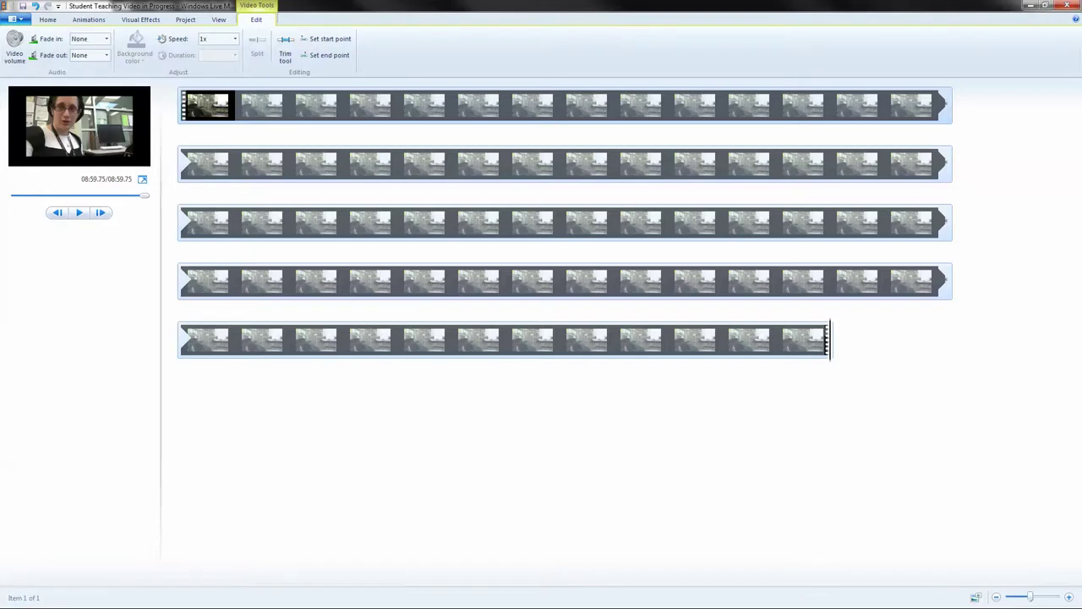
Save the project as 'Student Teaching Video in Progress' in Videos > Chalk and Wire Videos.
{"action": "left_click", "coordinate": [13, 18]}
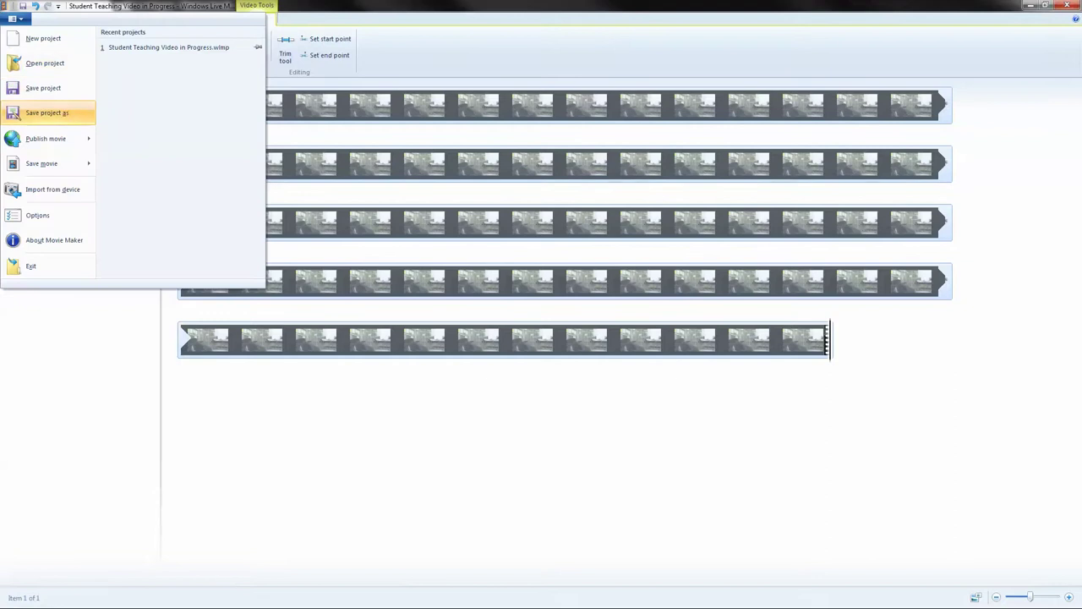
{"action": "left_click", "coordinate": [48, 113]}
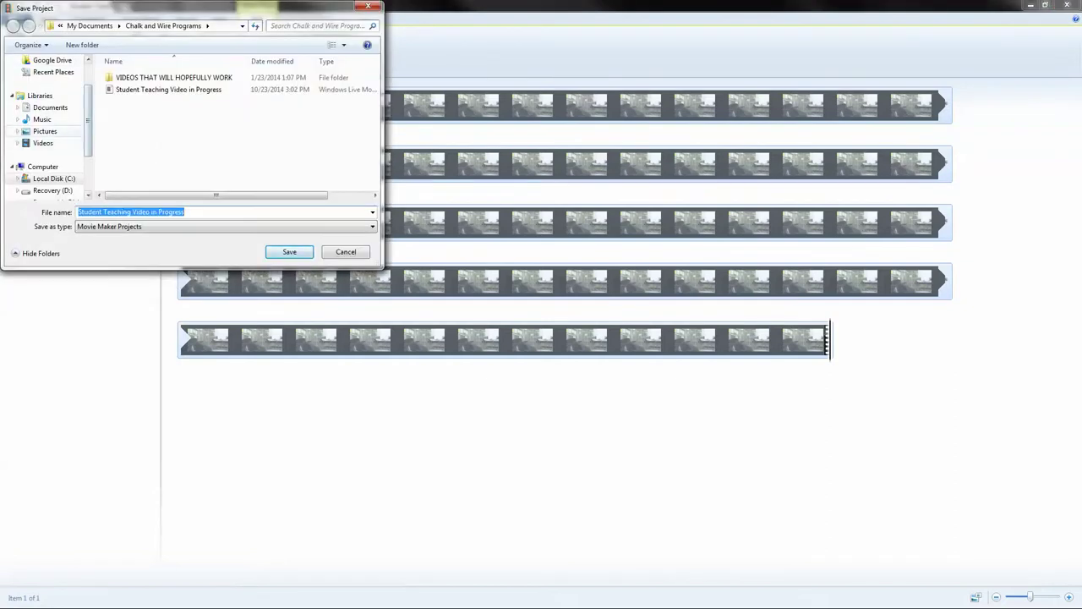
{"action": "scroll", "coordinate": [47, 152], "scroll_direction": "down", "scroll_amount": 2}
{"action": "left_click", "coordinate": [42, 83]}
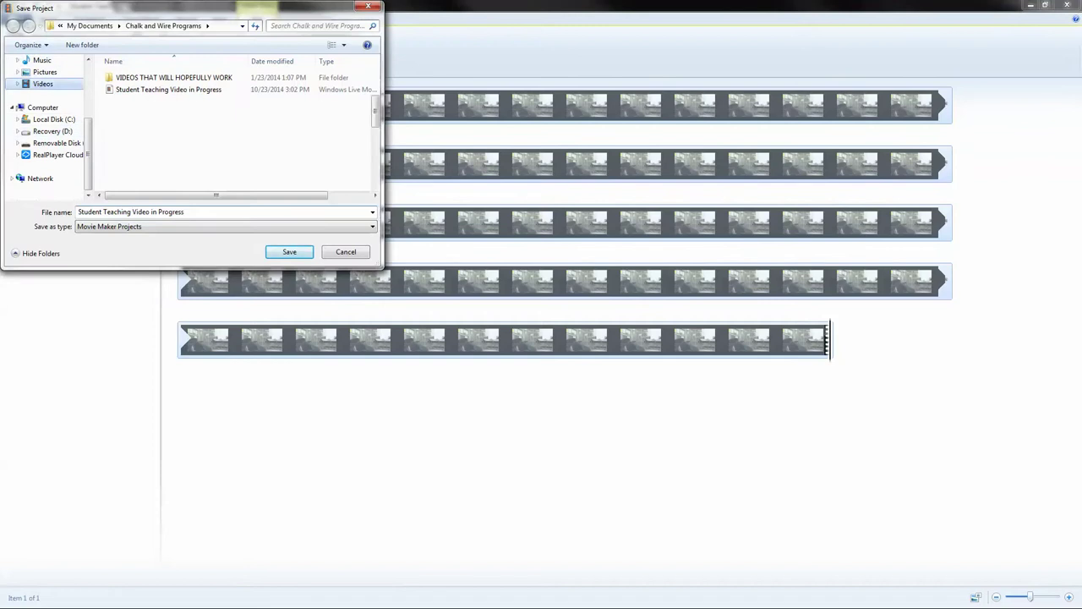
{"action": "double_click", "coordinate": [131, 148]}
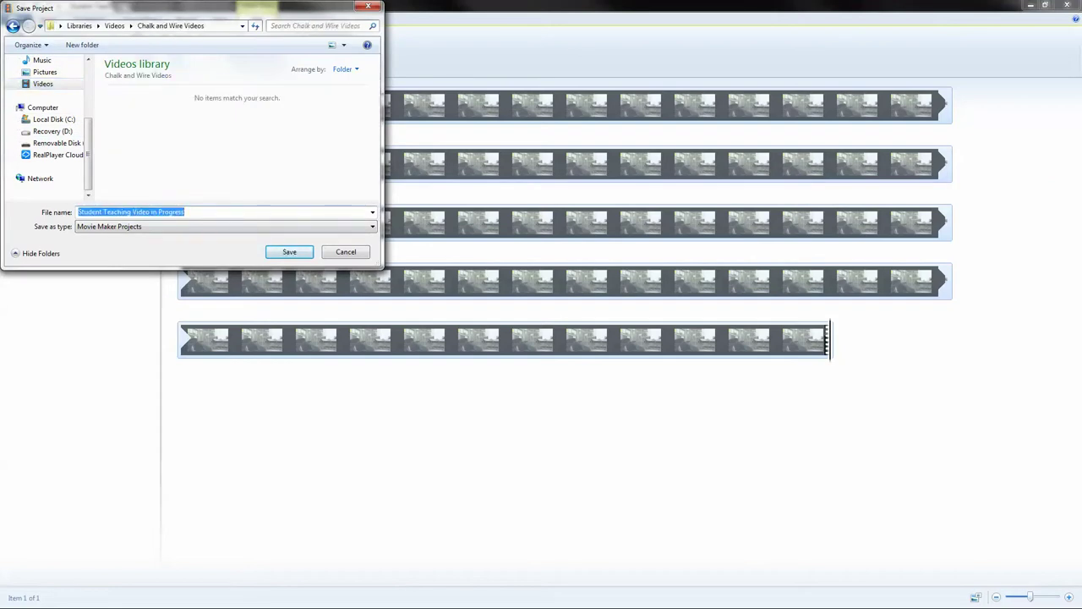
{"action": "left_click", "coordinate": [185, 211]}
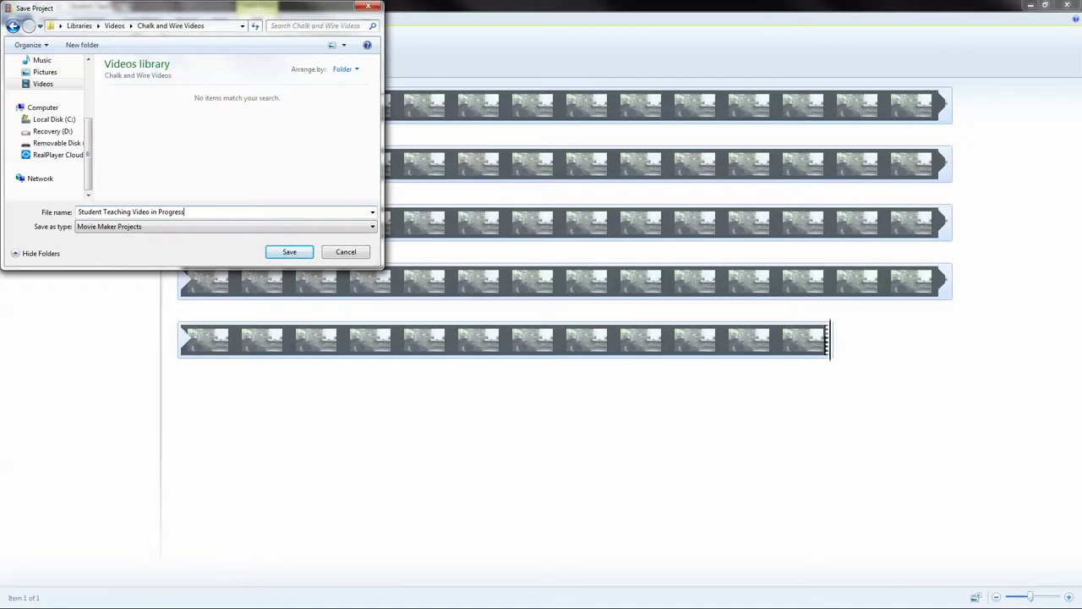
{"action": "key", "text": "Return"}
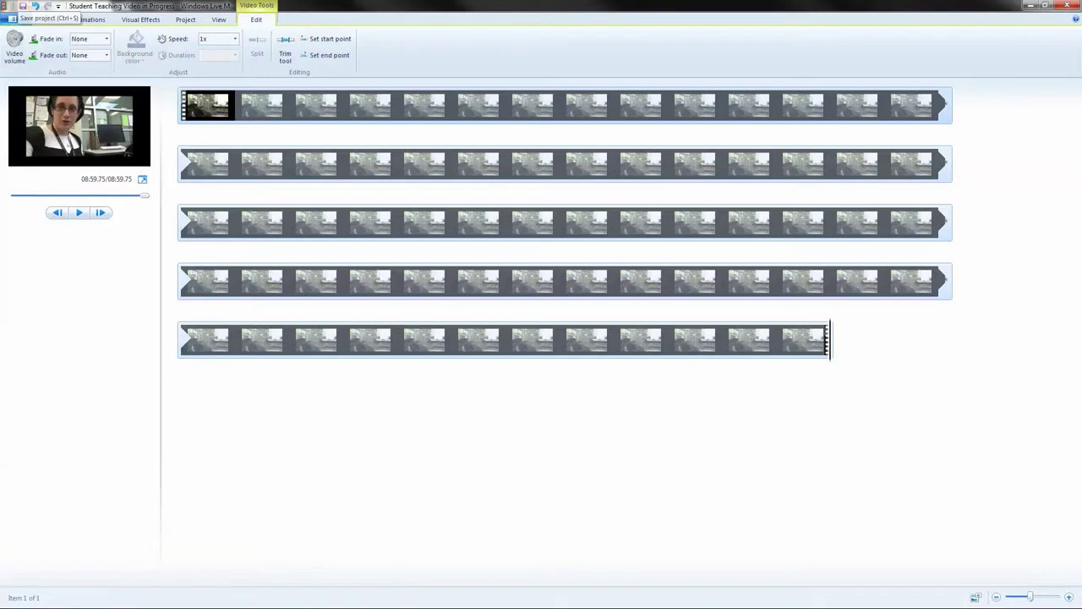
Start saving the movie for computer playback as a Windows Media Video File.
{"action": "left_click", "coordinate": [15, 19]}
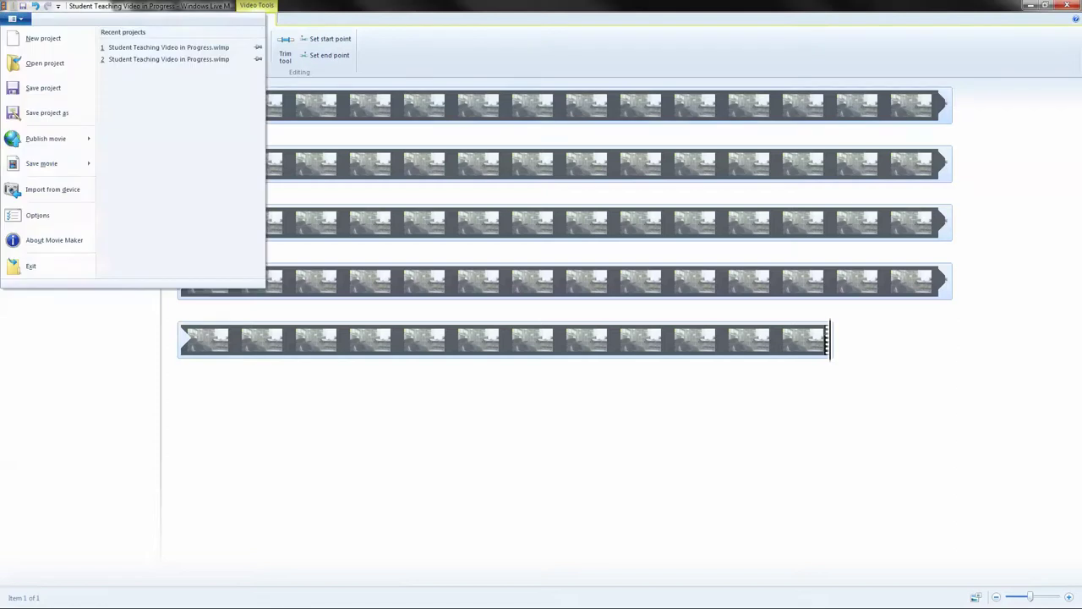
{"action": "mouse_move", "coordinate": [51, 163]}
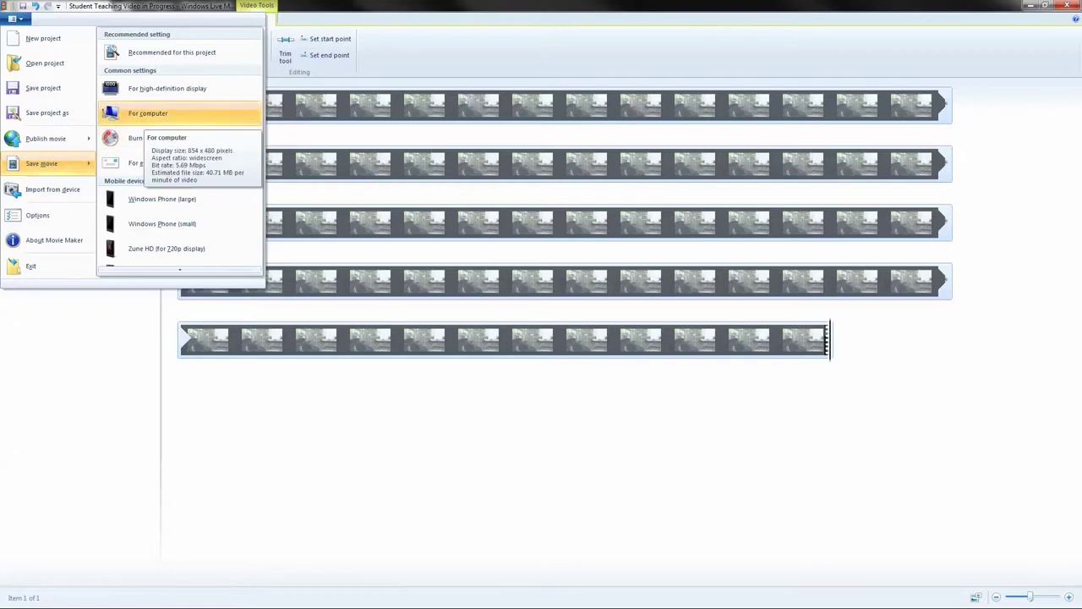
{"action": "key", "text": "Return"}
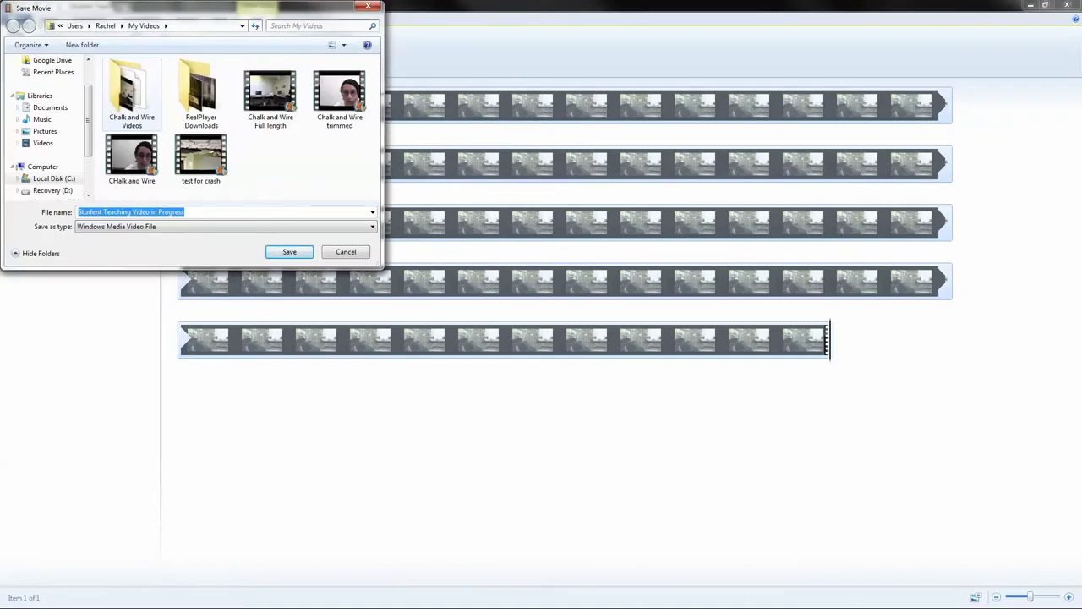
Export the movie to Chalk and Wire Videos as a WMV named with the student's initial, surname and 'Student Teaching'.
{"action": "left_click", "coordinate": [131, 93]}
{"action": "key", "text": "Return"}
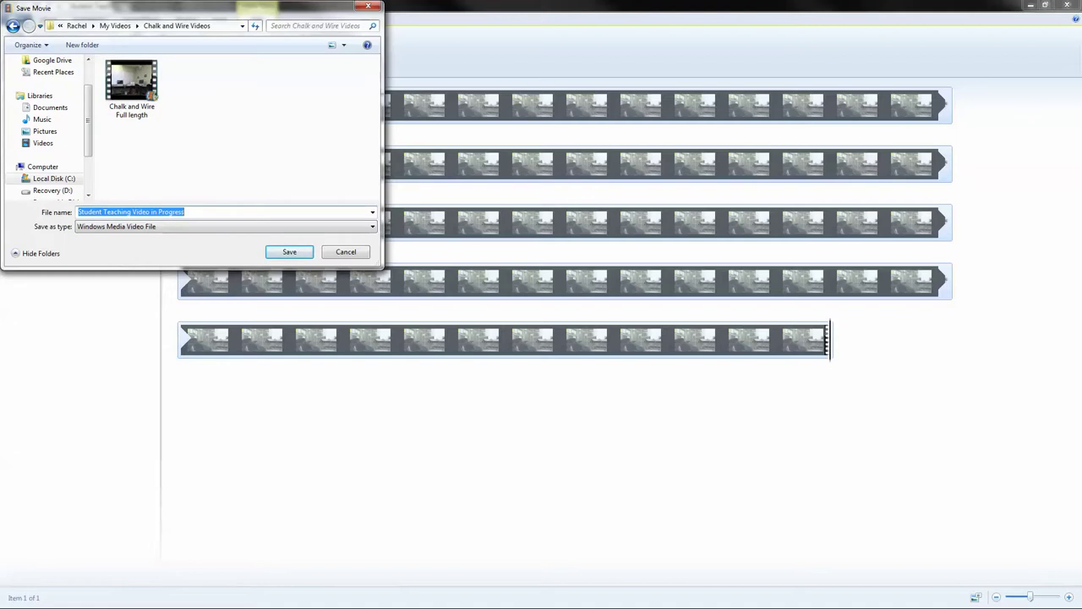
{"action": "type", "text": "F"}
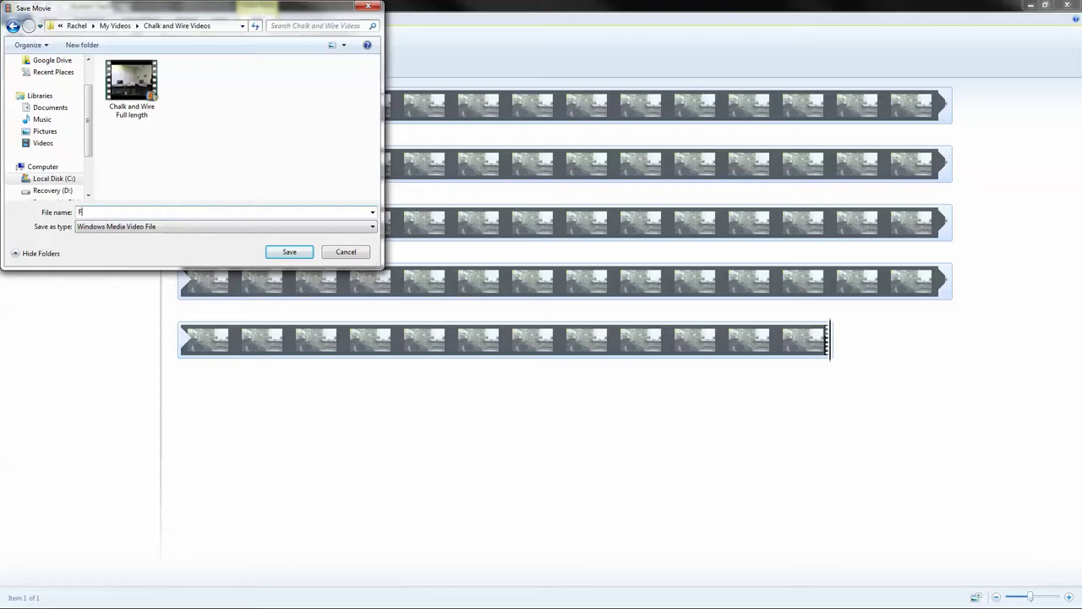
{"action": "type", "text": "N"}
{"action": "key", "text": "BackSpace"}
{"action": "type", "text": "Smith Student Teaching"}
{"action": "key", "text": "BackSpace"}
{"action": "key", "text": "Tab"}
{"action": "key", "text": "Return"}
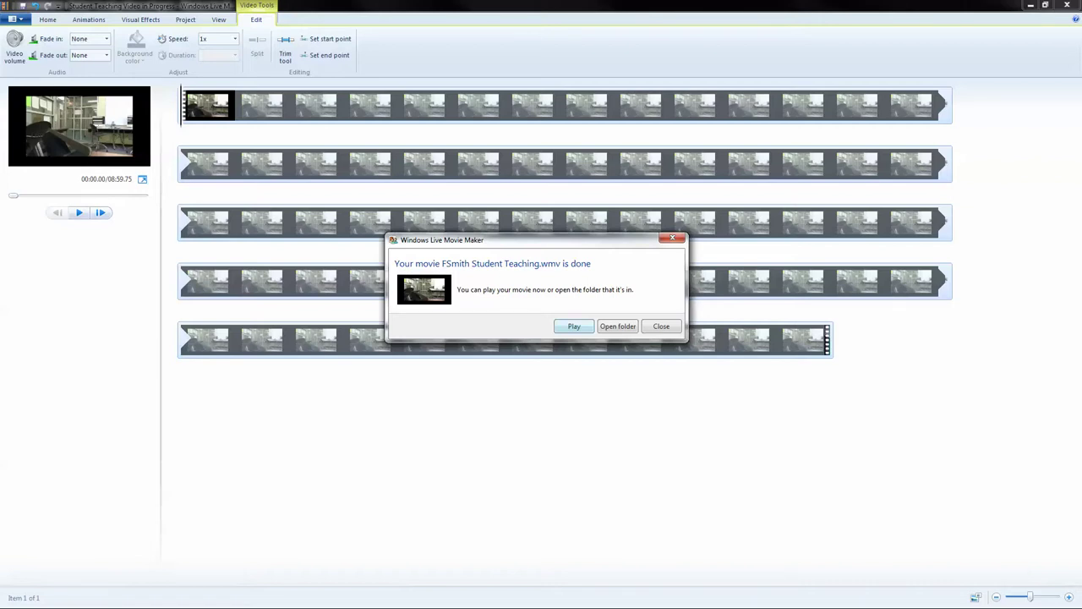
{"action": "key", "text": "Return"}
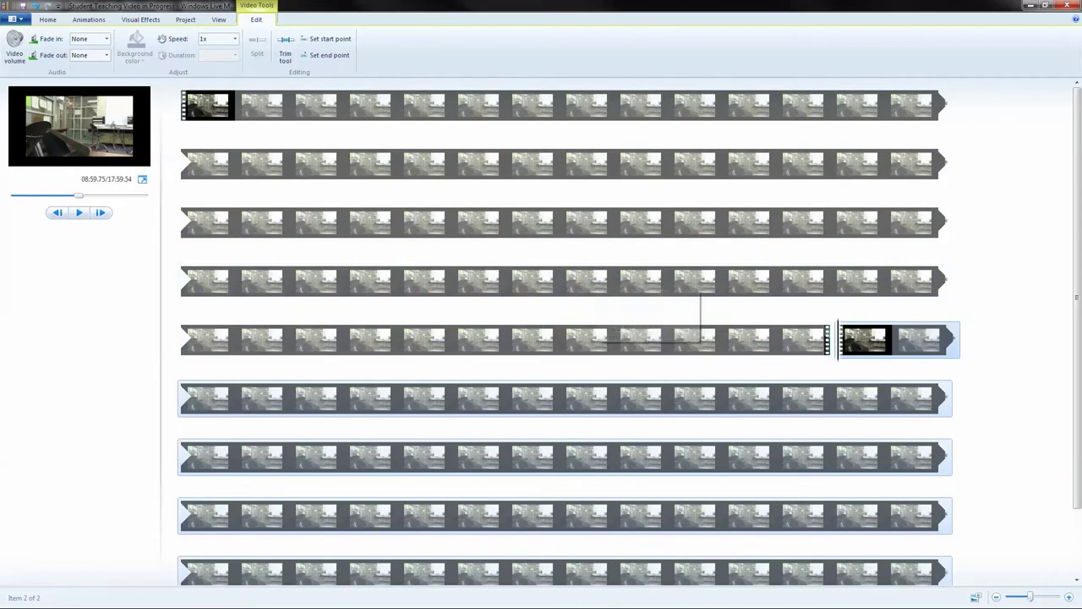
Preview the trimmed movie from the cut point, then close Movie Maker.
{"action": "scroll", "coordinate": [564, 334], "scroll_direction": "down", "scroll_amount": 1}
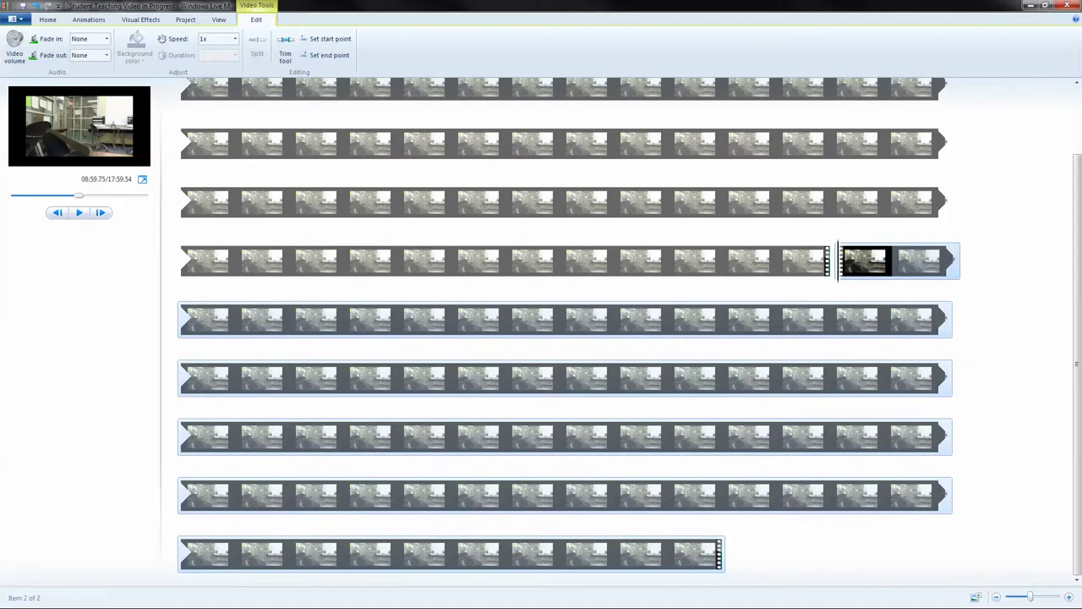
{"action": "left_click", "coordinate": [79, 212]}
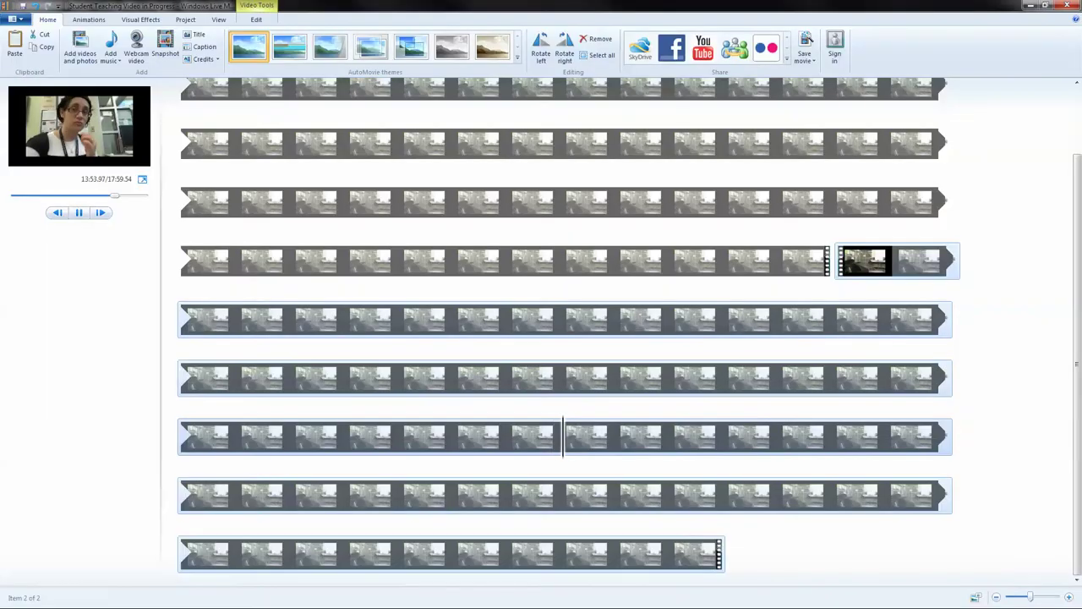
{"action": "key", "text": "space"}
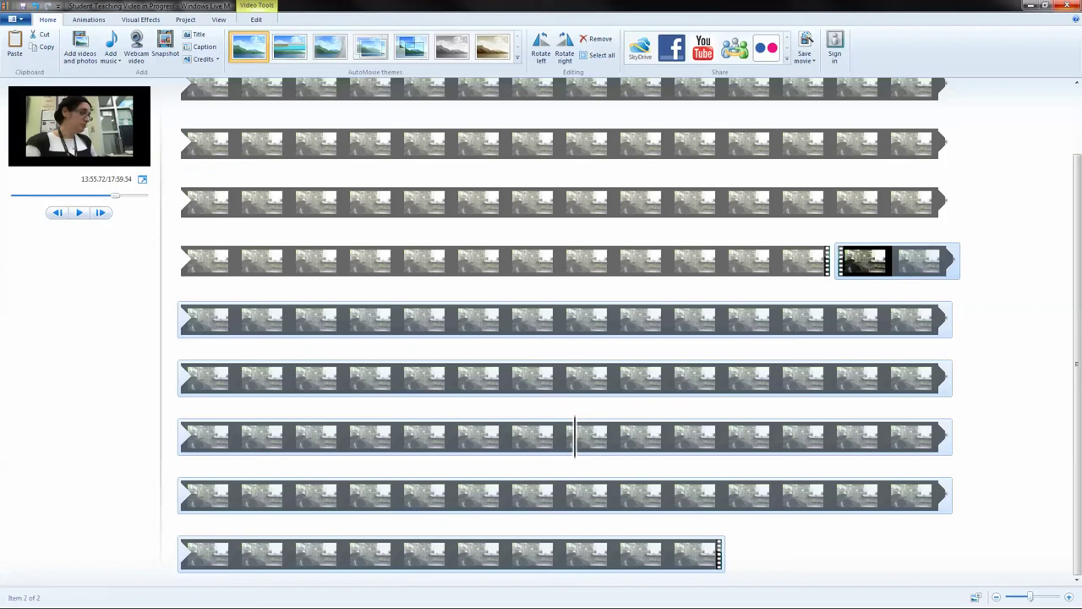
{"action": "left_click", "coordinate": [1067, 5]}
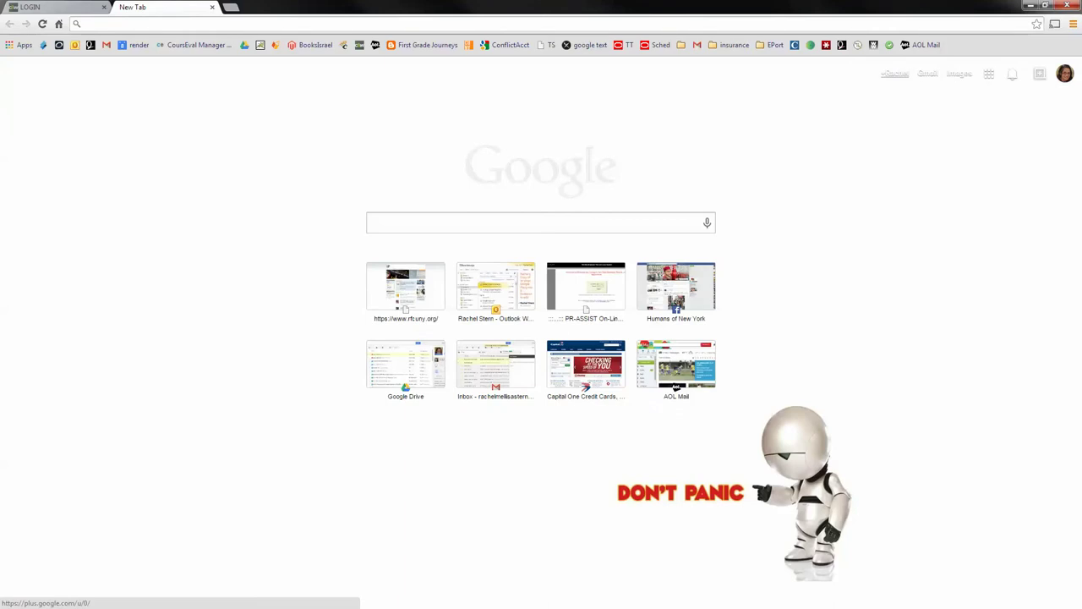
Search Google for the Queens College department of education and open the Division of Education result.
{"action": "type", "text": "q"}
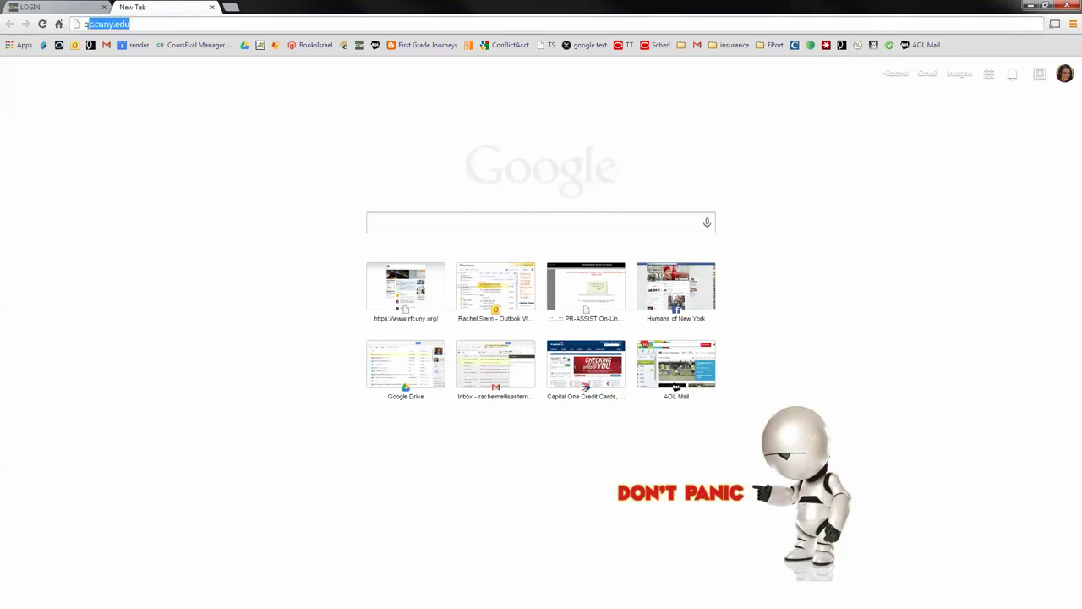
{"action": "type", "text": "ueens college department of educa"}
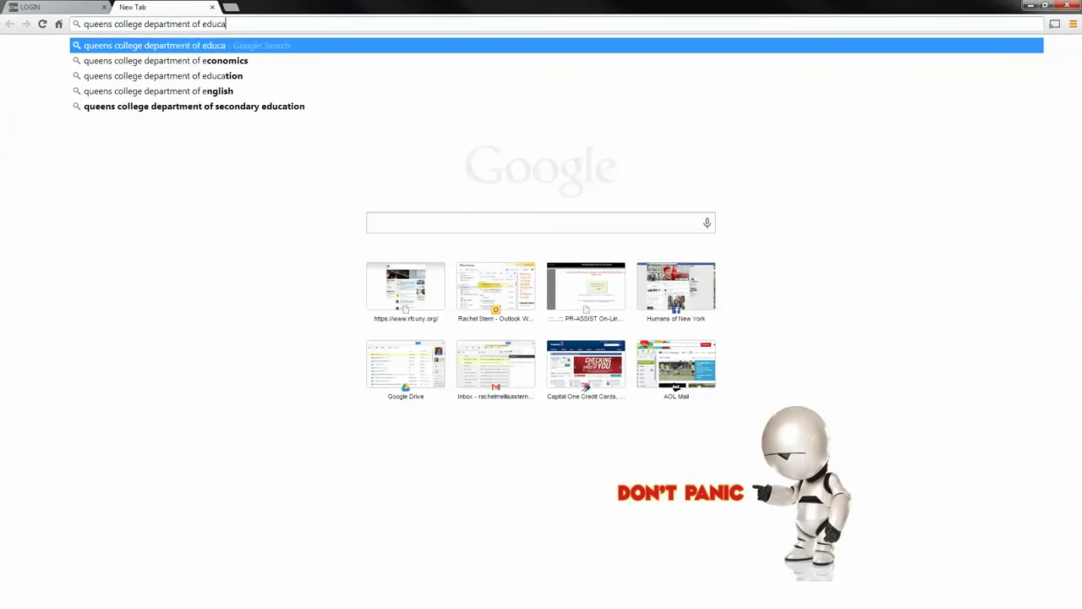
{"action": "key", "text": "Down"}
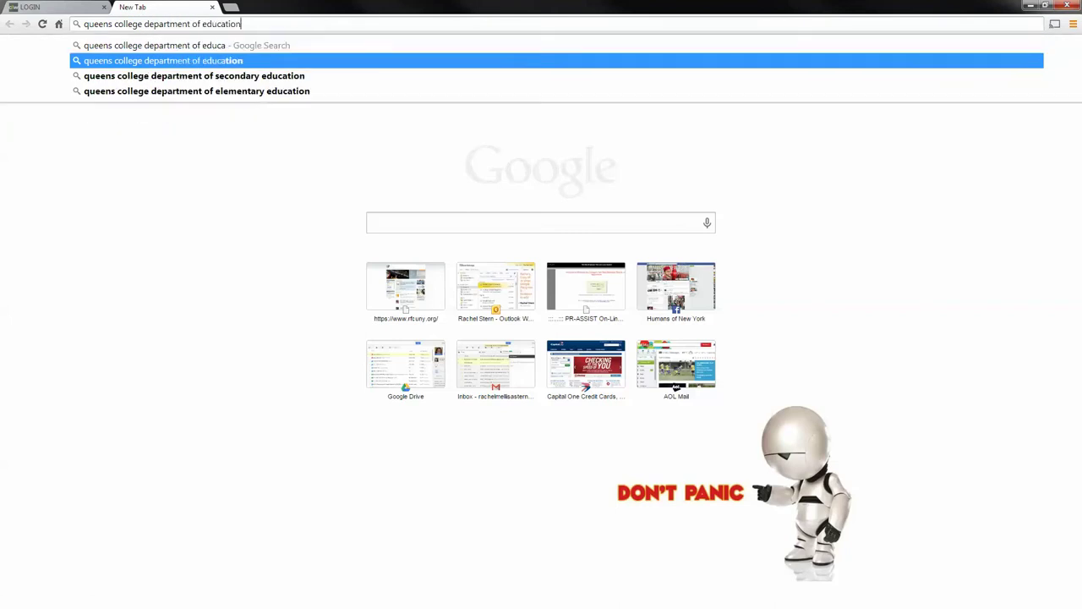
{"action": "key", "text": "Return"}
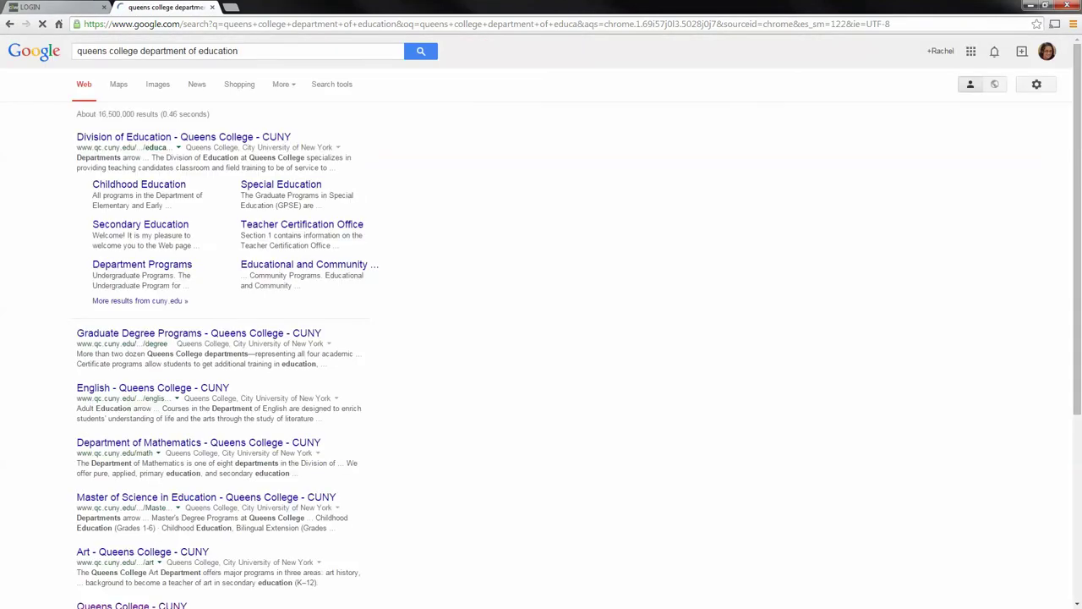
{"action": "left_click", "coordinate": [183, 137]}
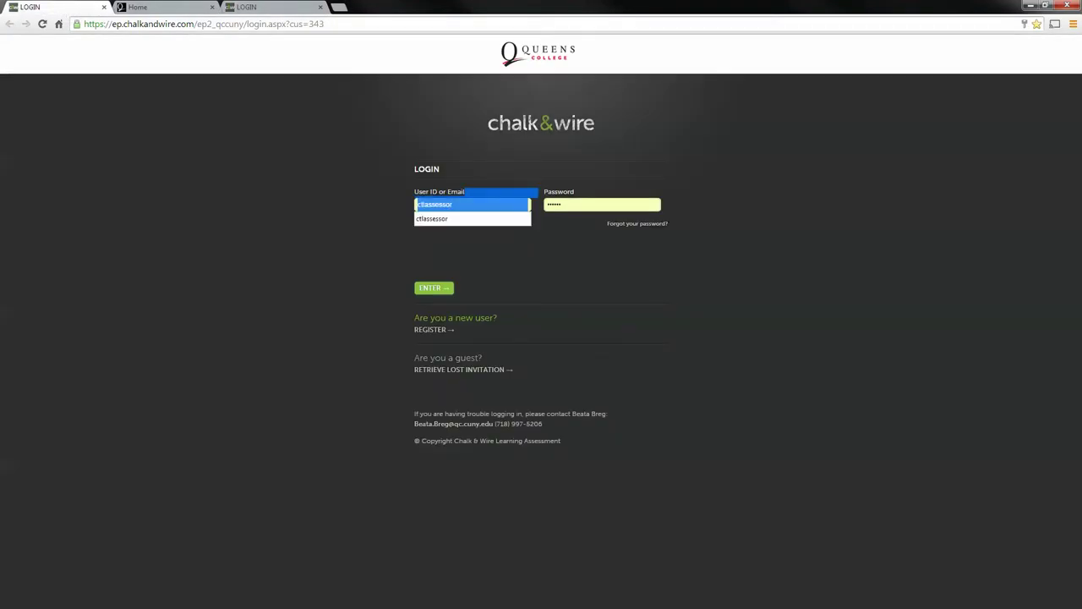
Log in with the student user ID and password, then open My Edtpa Portfolio.
{"action": "type", "text": "ctlstude"}
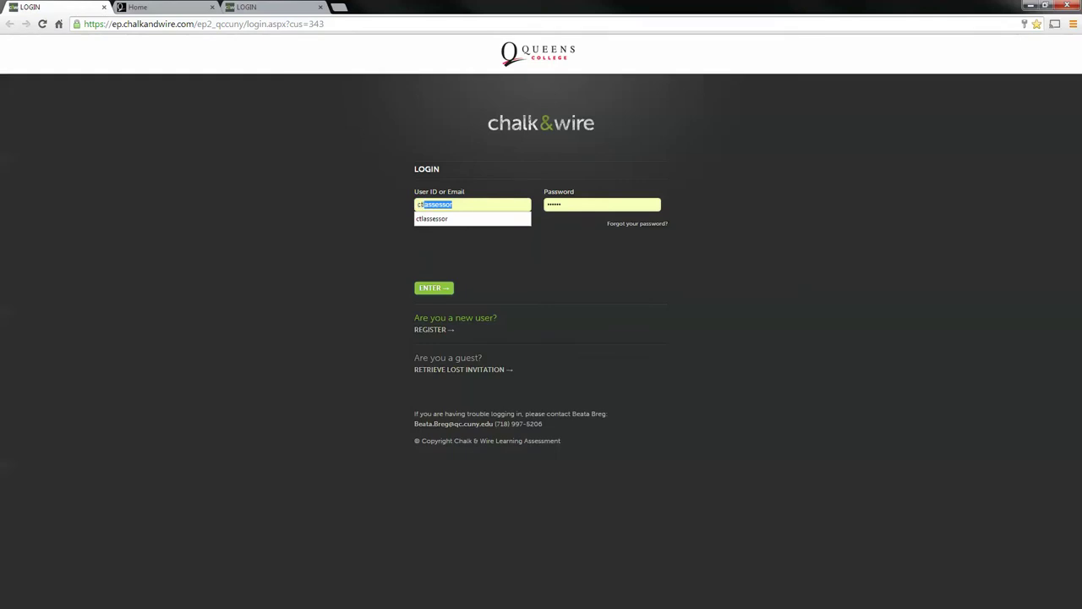
{"action": "type", "text": "nt"}
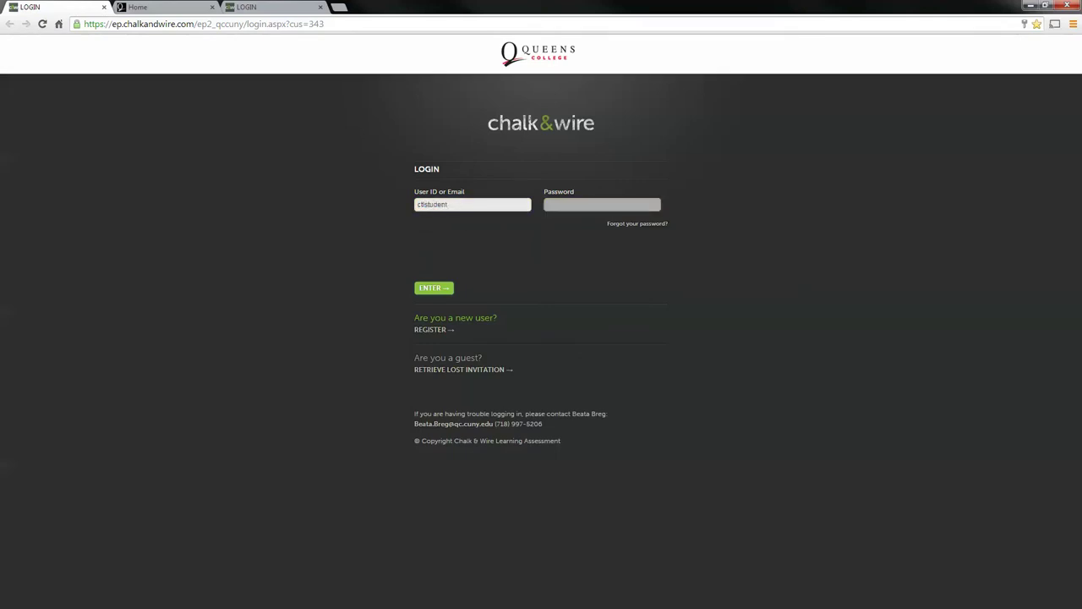
{"action": "left_click", "coordinate": [602, 205]}
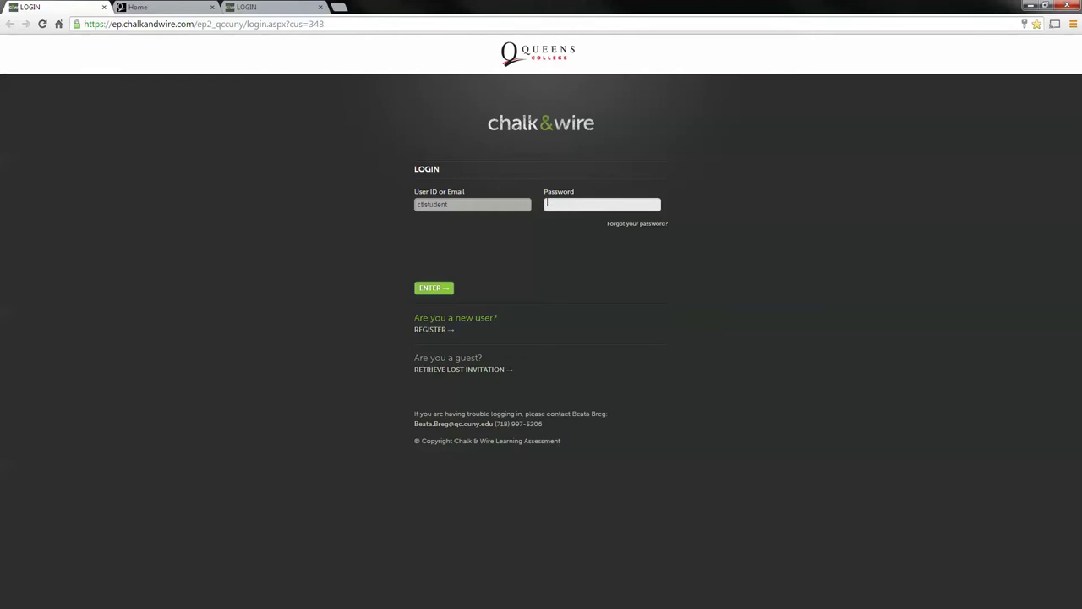
{"action": "type", "text": "******"}
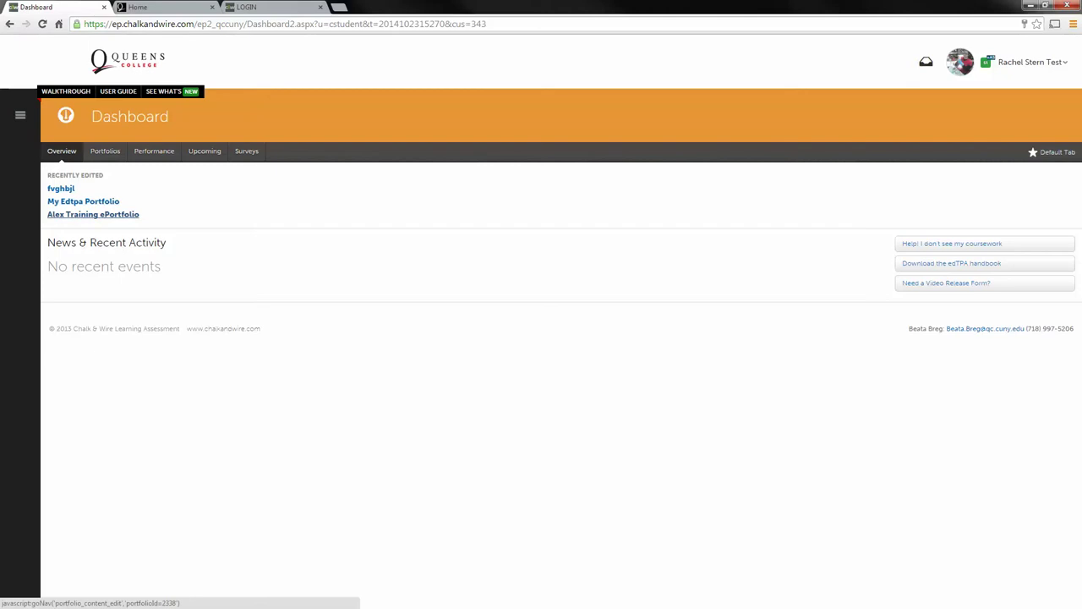
{"action": "left_click", "coordinate": [83, 202]}
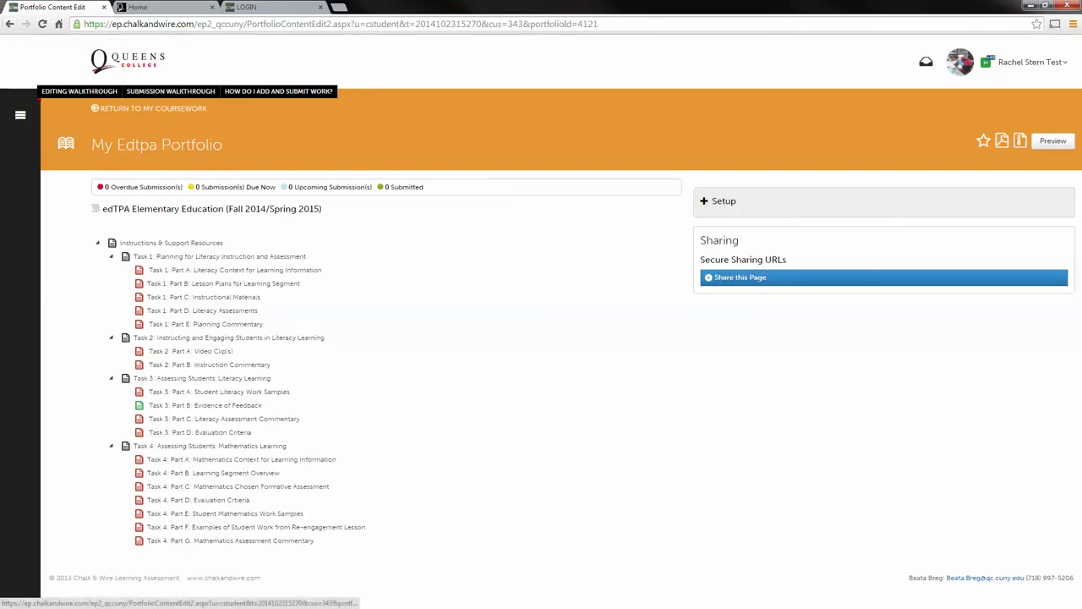
Go through the main menu's Dashboard to the portfolios list and start a New Portfolio.
{"action": "left_click", "coordinate": [21, 114]}
{"action": "left_click", "coordinate": [41, 156]}
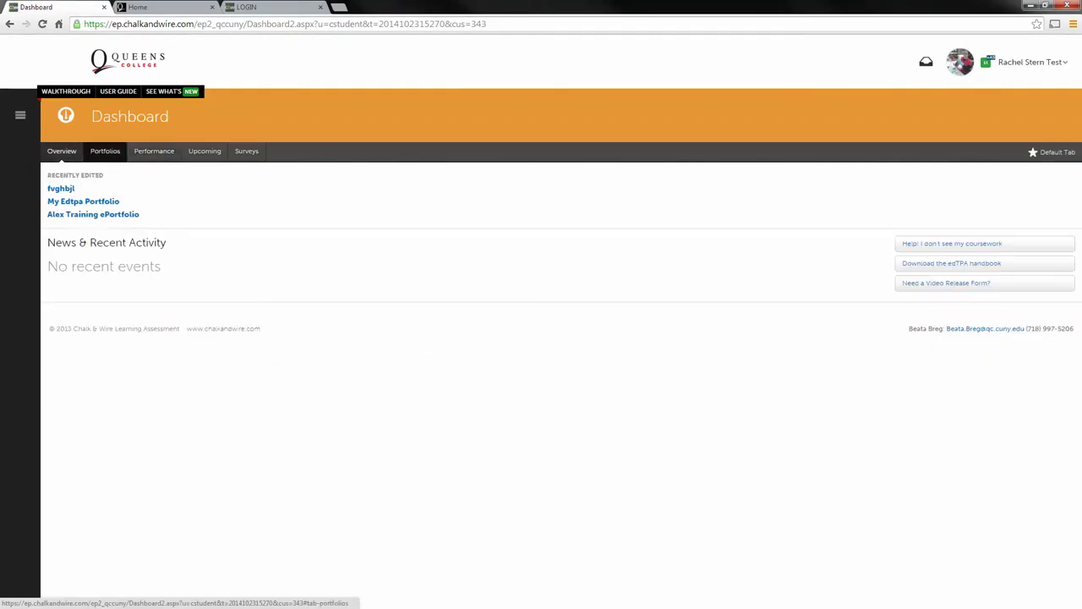
{"action": "left_click", "coordinate": [105, 151]}
{"action": "left_click", "coordinate": [102, 214]}
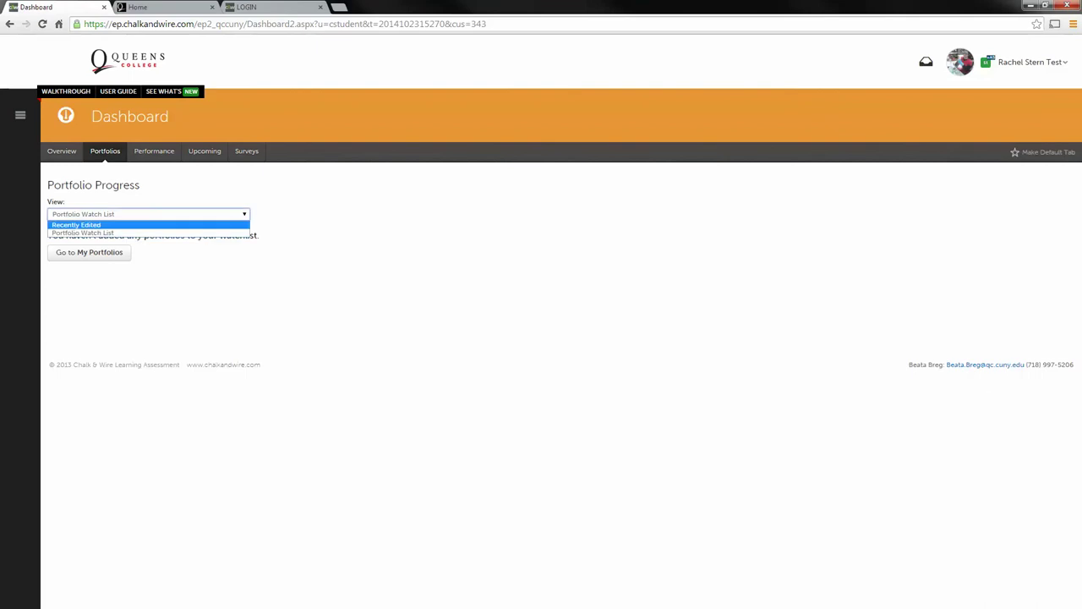
{"action": "left_click", "coordinate": [82, 233]}
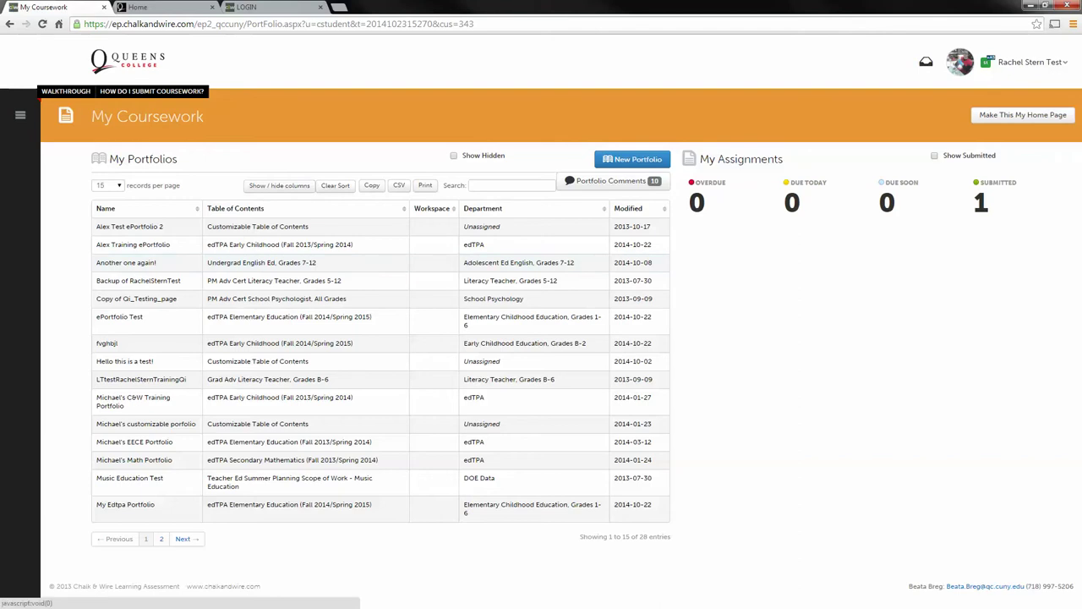
{"action": "left_click", "coordinate": [633, 159]}
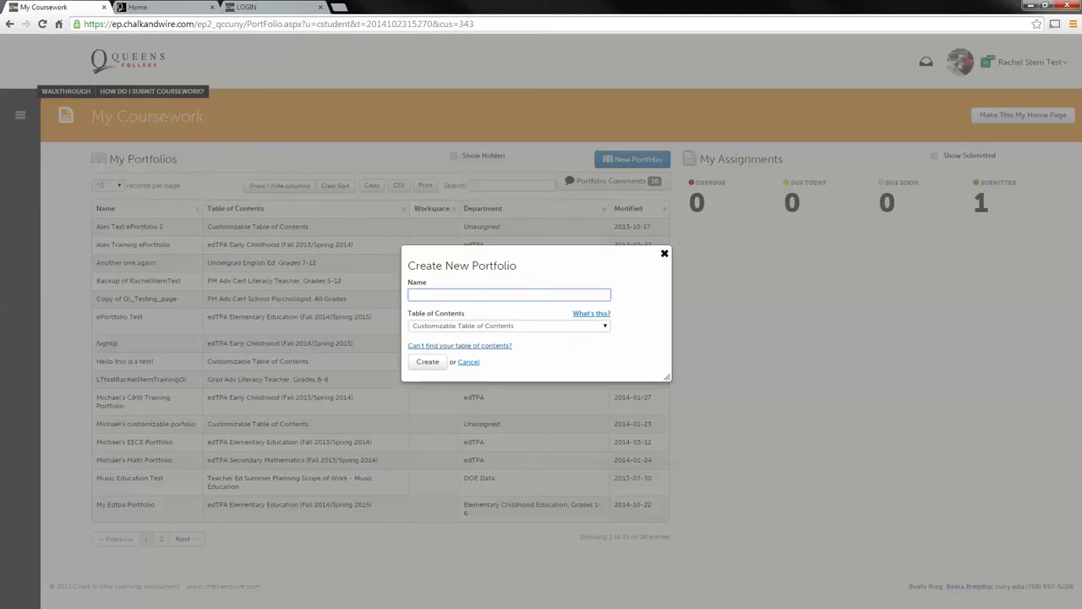
Pick the Elementary Childhood Education, Grades 1-6 department and the edTPA Elementary Education table of contents.
{"action": "left_click", "coordinate": [507, 326]}
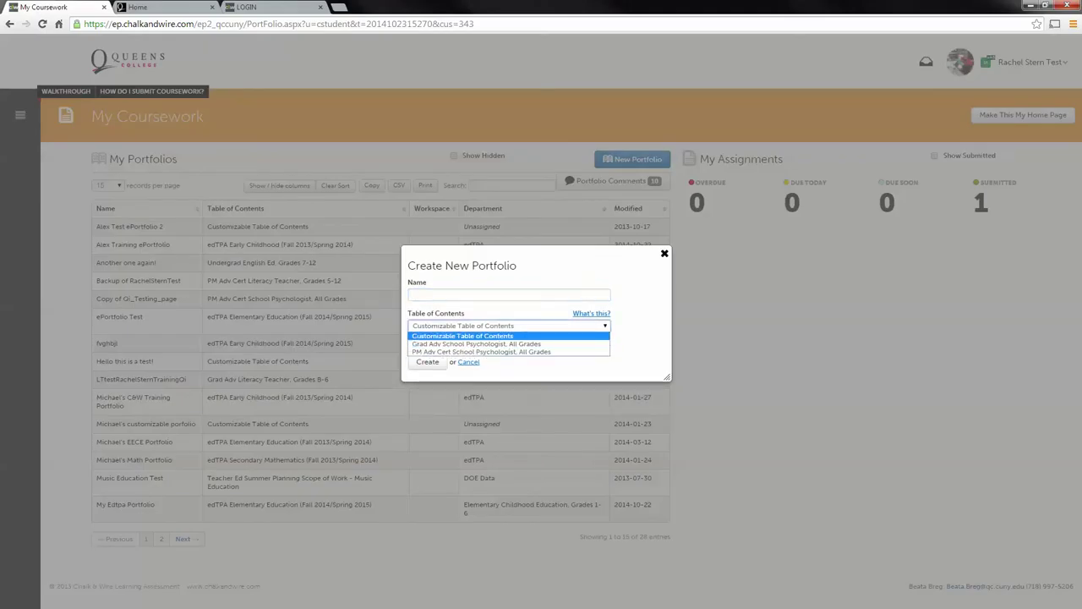
{"action": "left_click", "coordinate": [462, 336]}
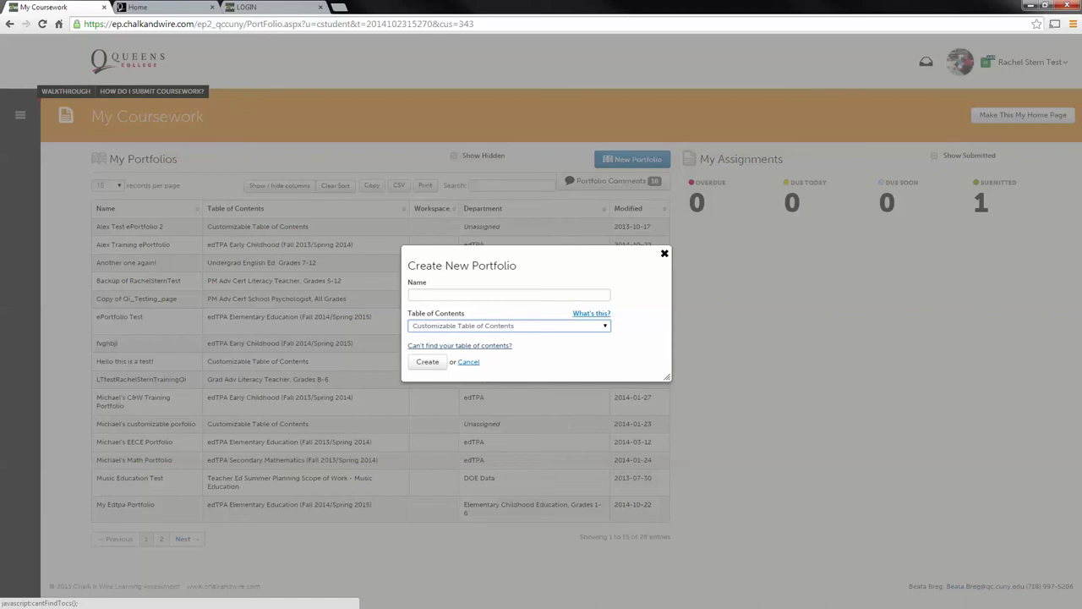
{"action": "left_click", "coordinate": [459, 345]}
{"action": "left_click", "coordinate": [486, 326]}
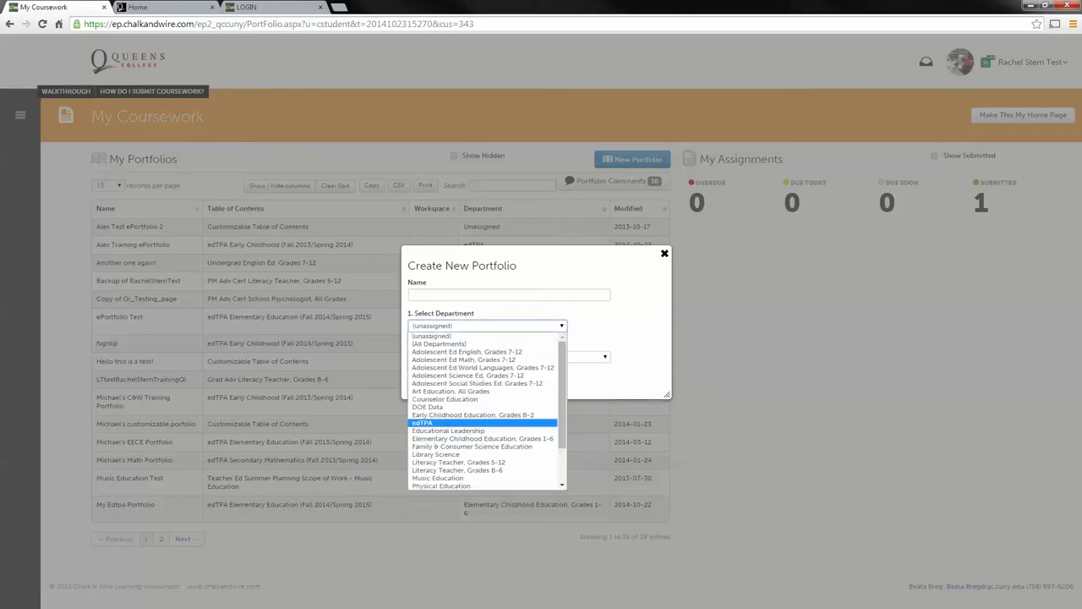
{"action": "left_click", "coordinate": [482, 438]}
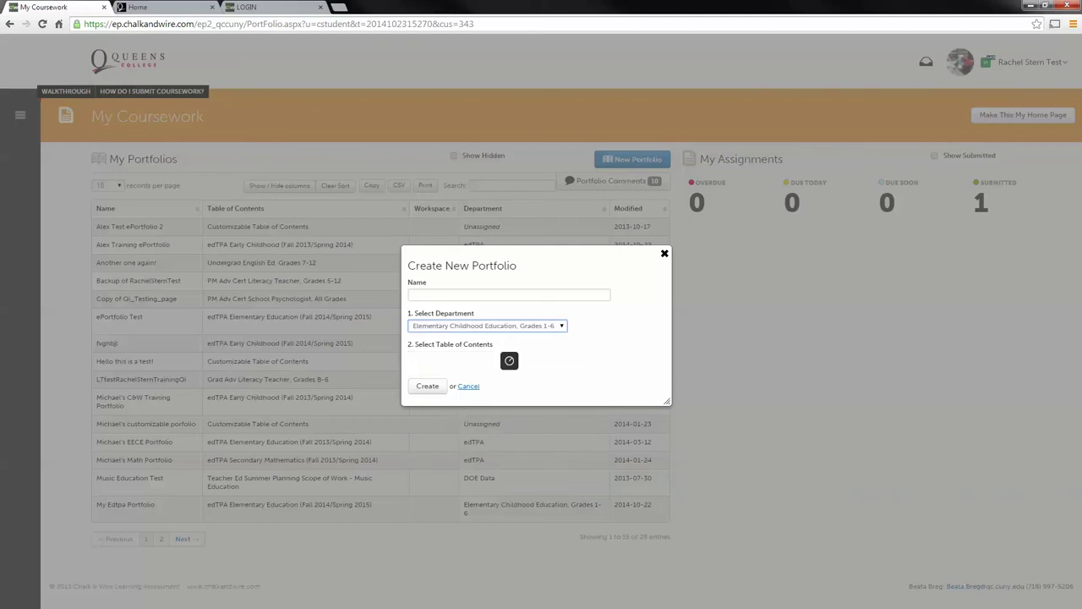
{"action": "left_click", "coordinate": [508, 356]}
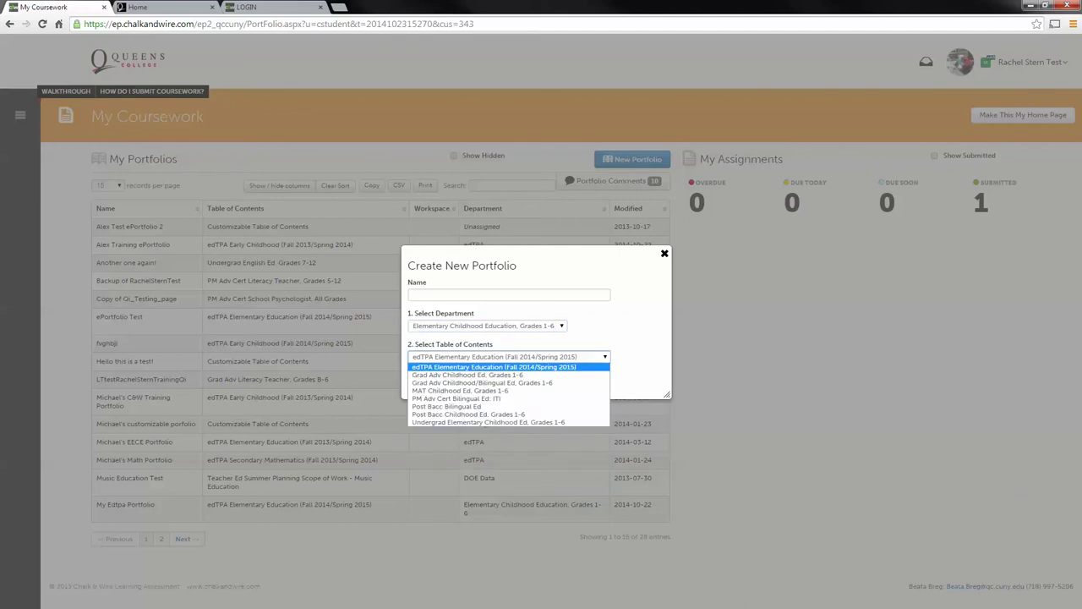
{"action": "key", "text": "Return"}
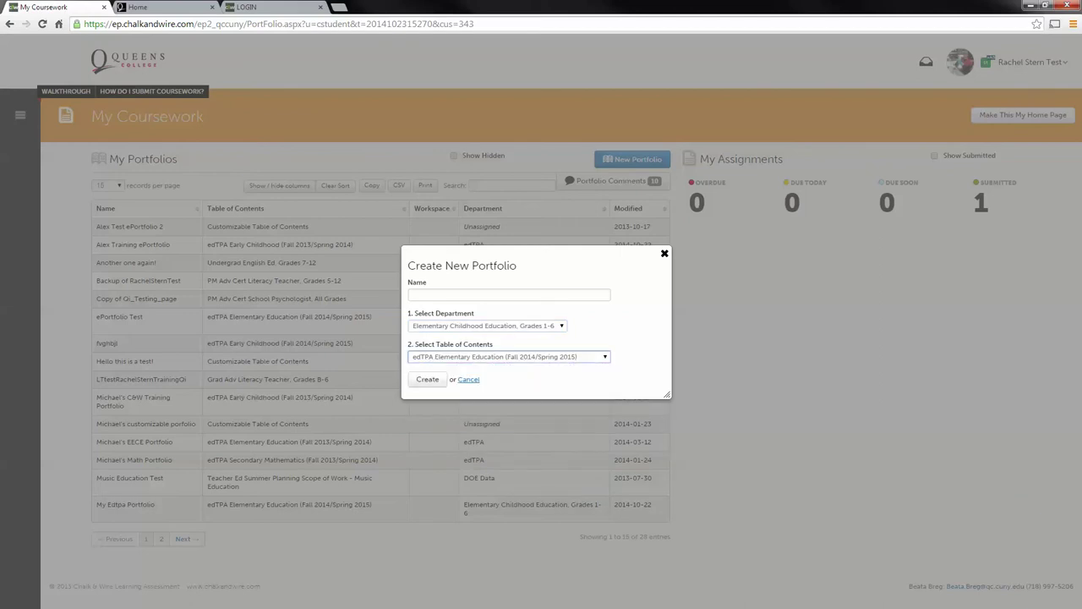
Name the portfolio with the student's name followed by 'EdTPA' and create it.
{"action": "left_click", "coordinate": [507, 294]}
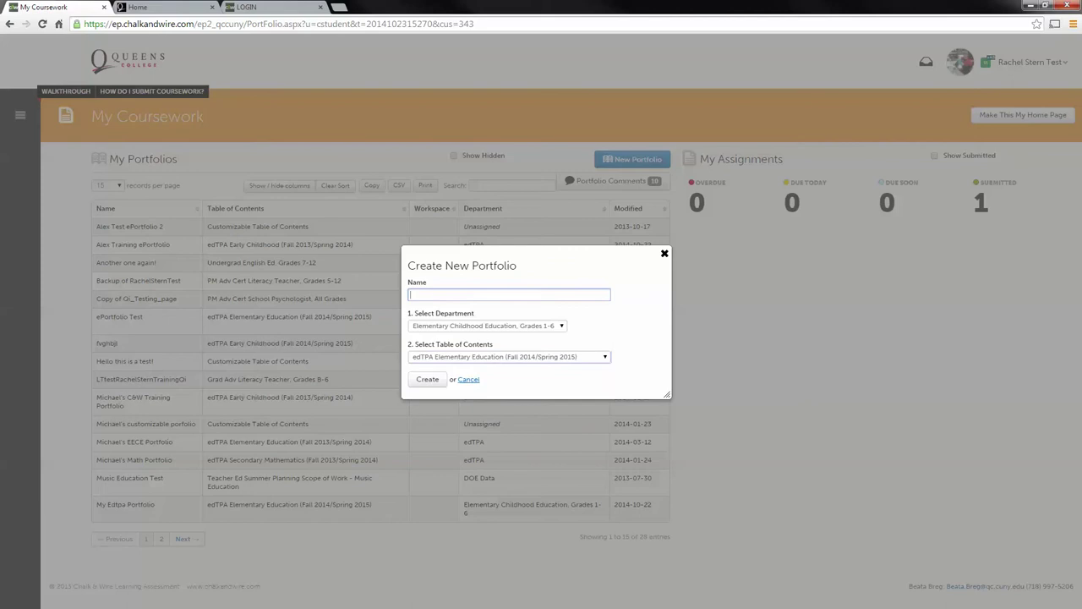
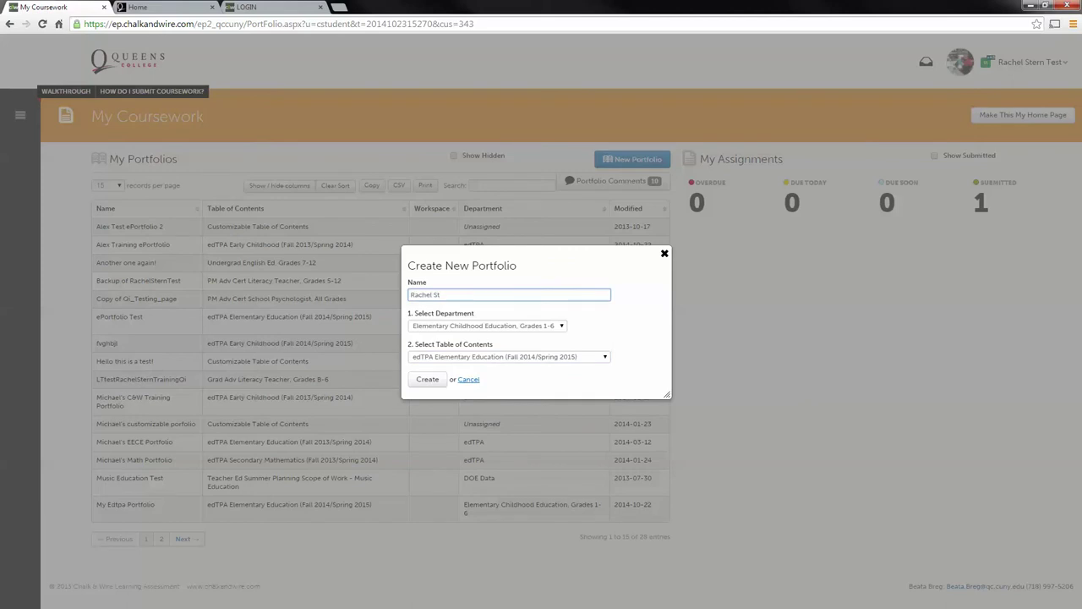
{"action": "key", "text": "Return"}
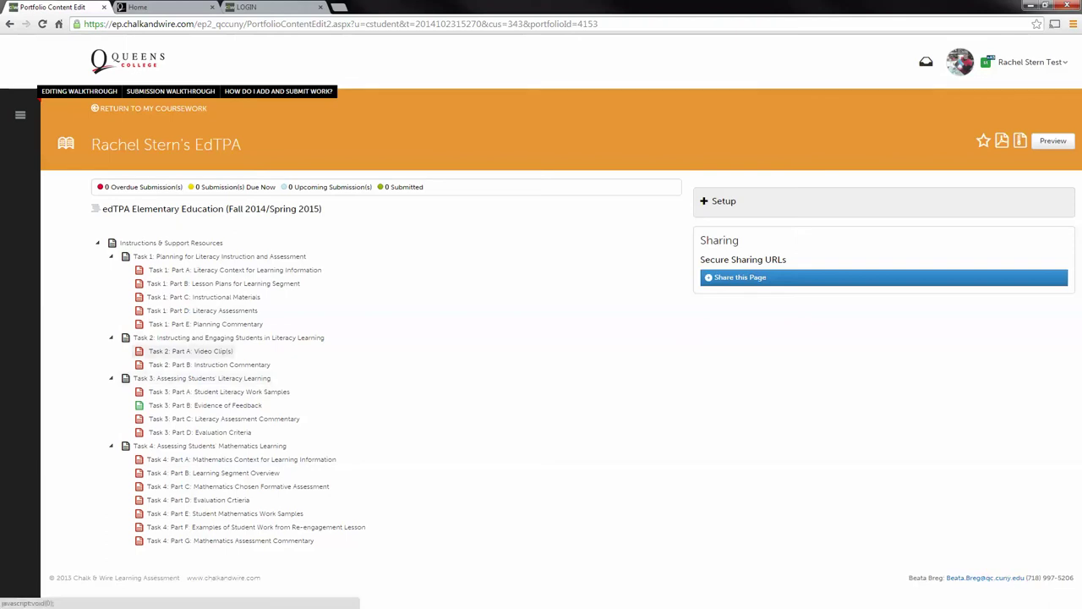
Open Task 2: Part A: Video Clip(s), expand its instructions, and choose Upload New File.
{"action": "left_click", "coordinate": [190, 351]}
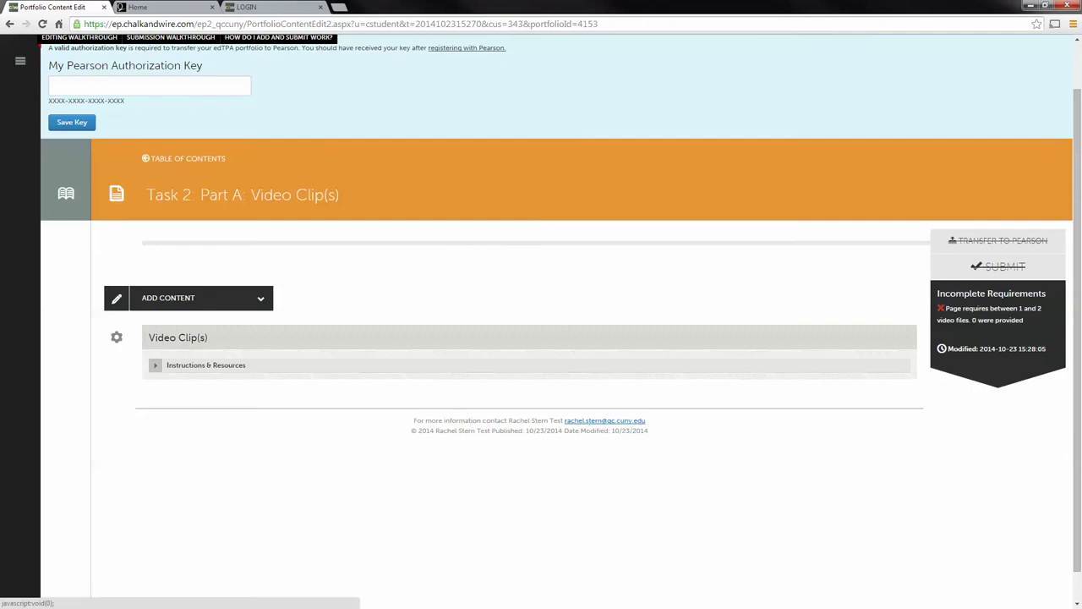
{"action": "left_click", "coordinate": [155, 365]}
{"action": "scroll", "coordinate": [279, 394], "scroll_direction": "down", "scroll_amount": 1}
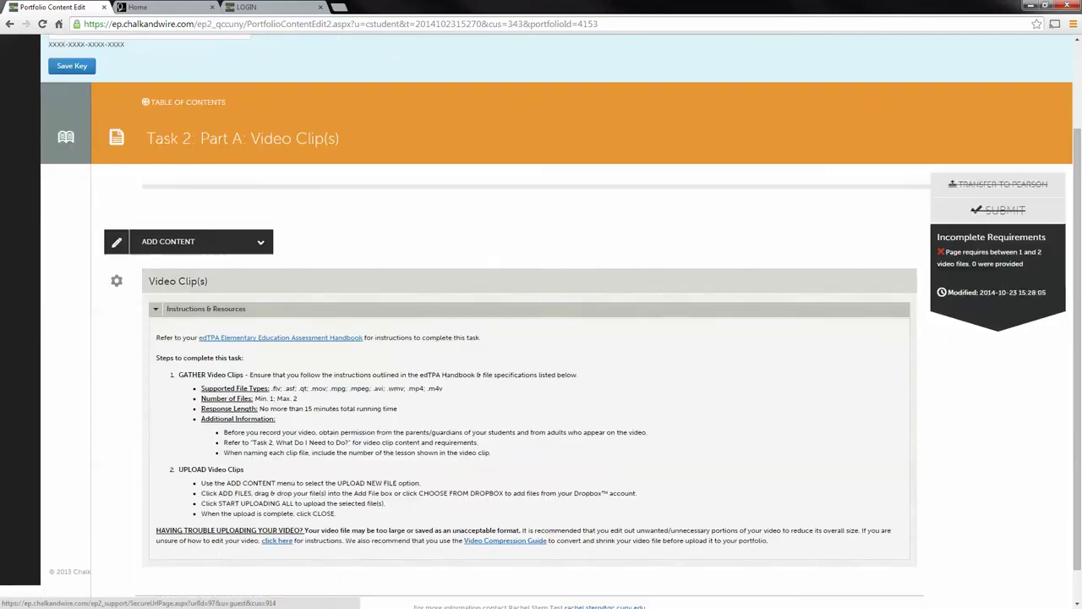
{"action": "scroll", "coordinate": [541, 321], "scroll_direction": "down", "scroll_amount": 1}
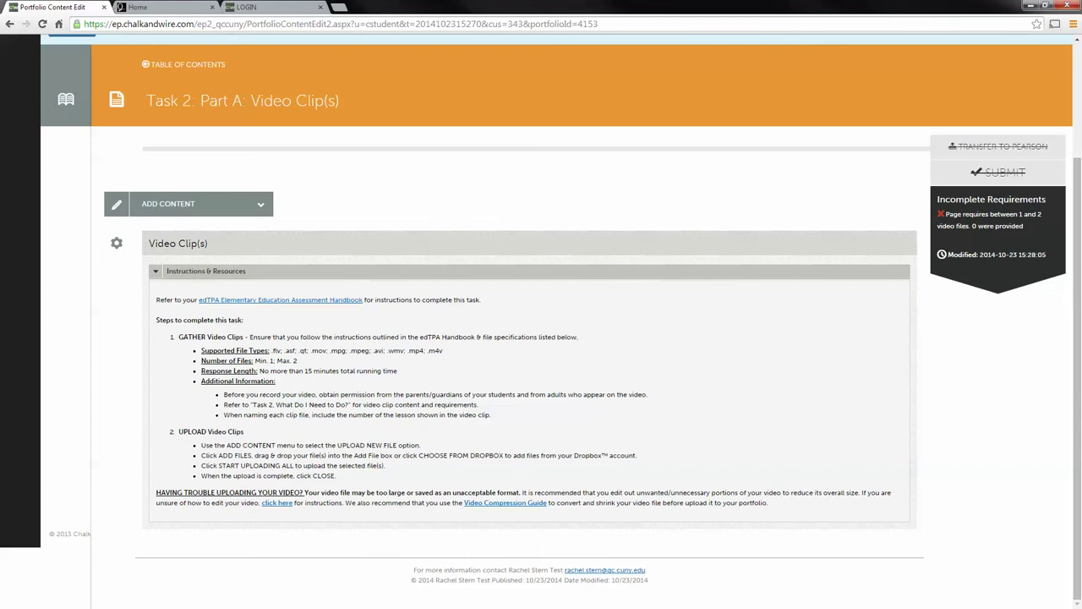
{"action": "left_click", "coordinate": [194, 204]}
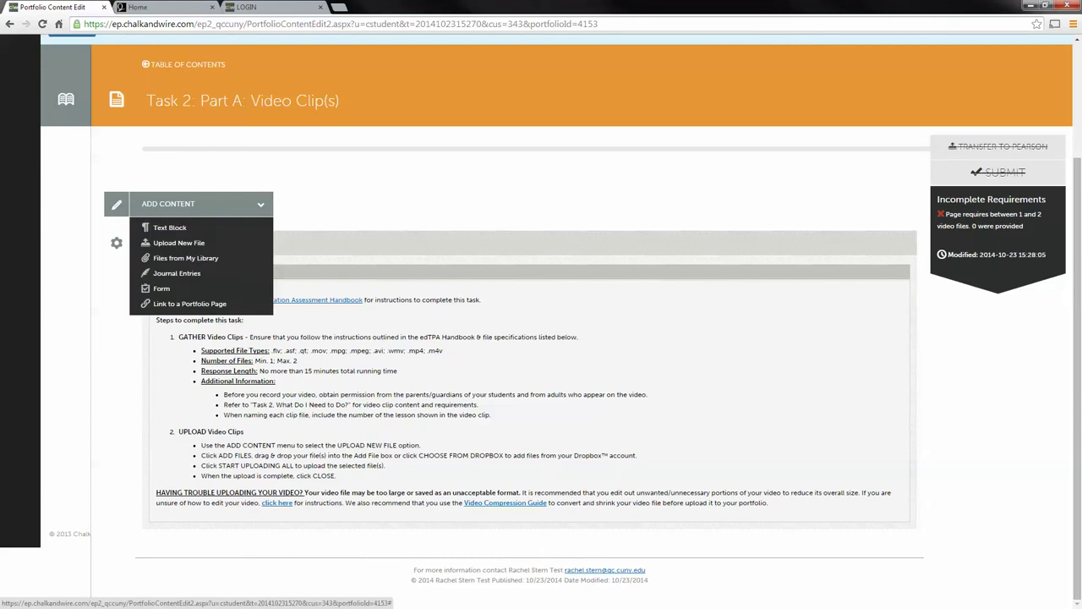
{"action": "left_click", "coordinate": [178, 242]}
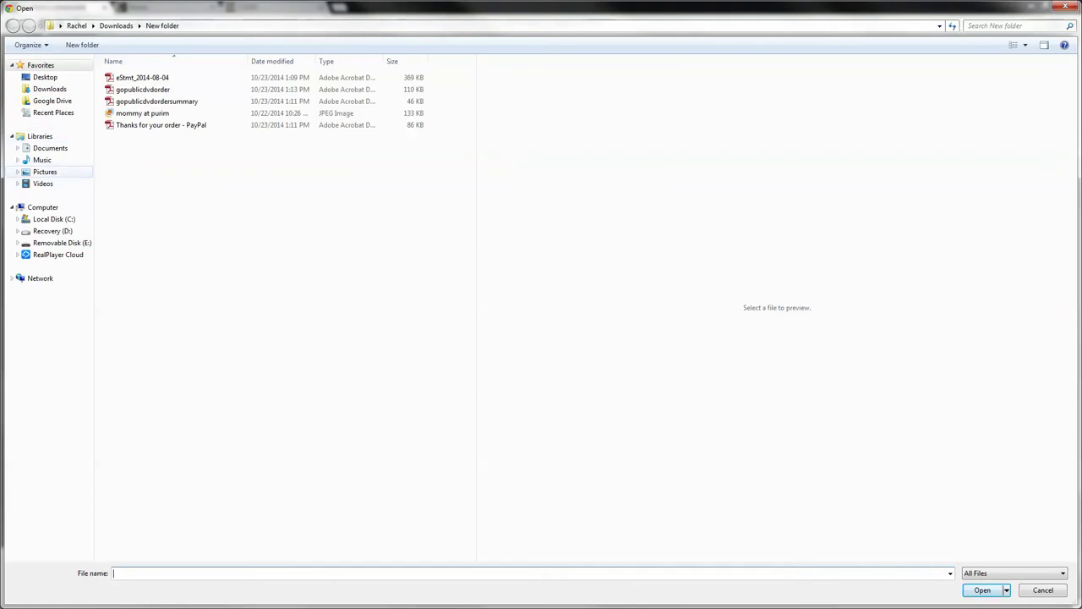
Browse to Videos > Chalk and Wire Videos and choose the student's 'Student Teaching' WMV file.
{"action": "left_click", "coordinate": [45, 171]}
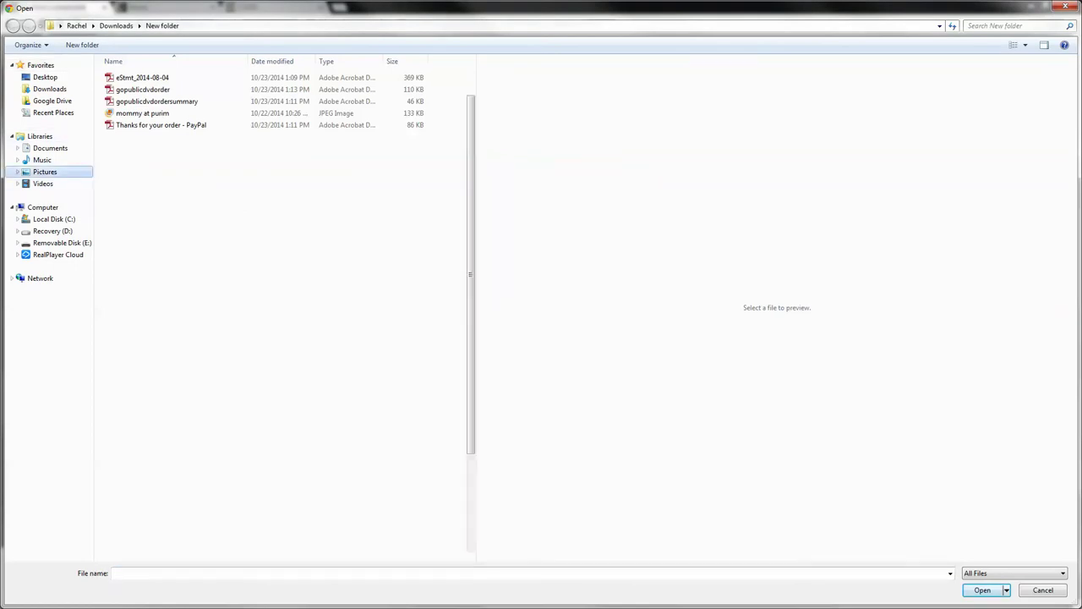
{"action": "left_click", "coordinate": [42, 184]}
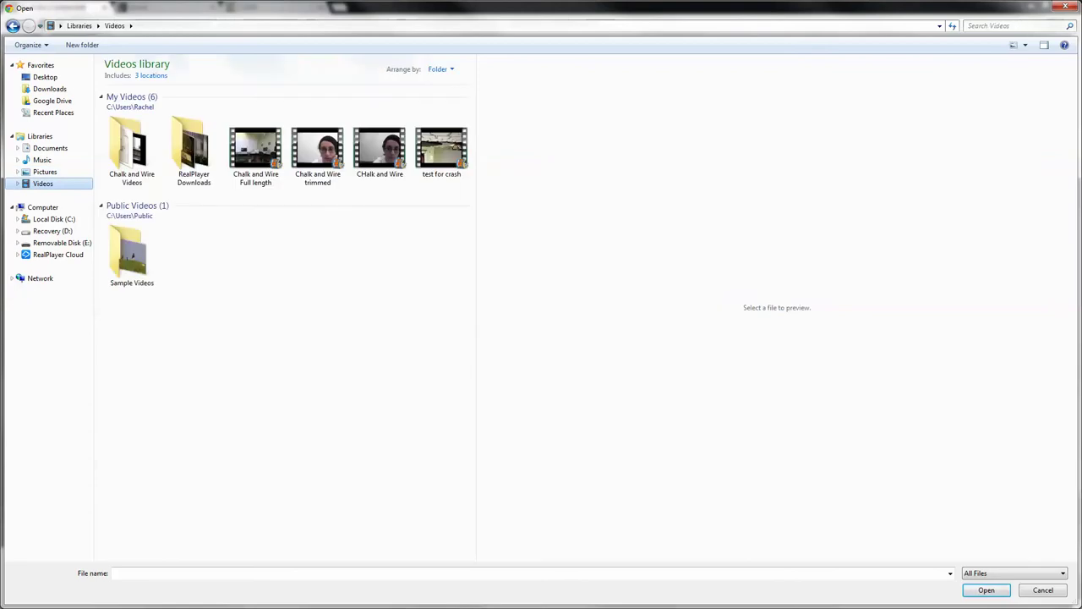
{"action": "left_click", "coordinate": [131, 150]}
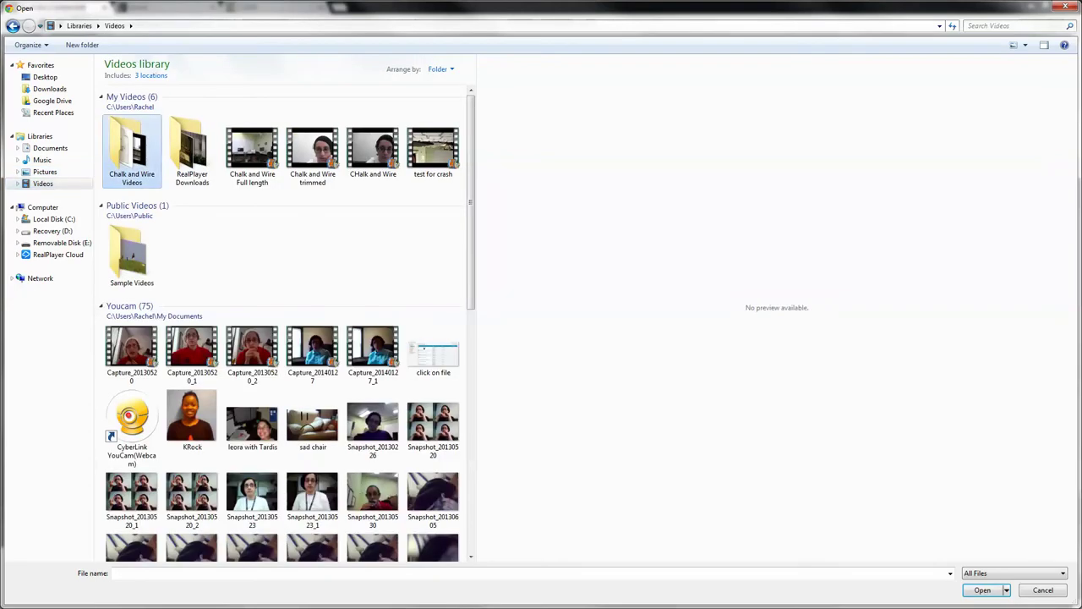
{"action": "double_click", "coordinate": [131, 150]}
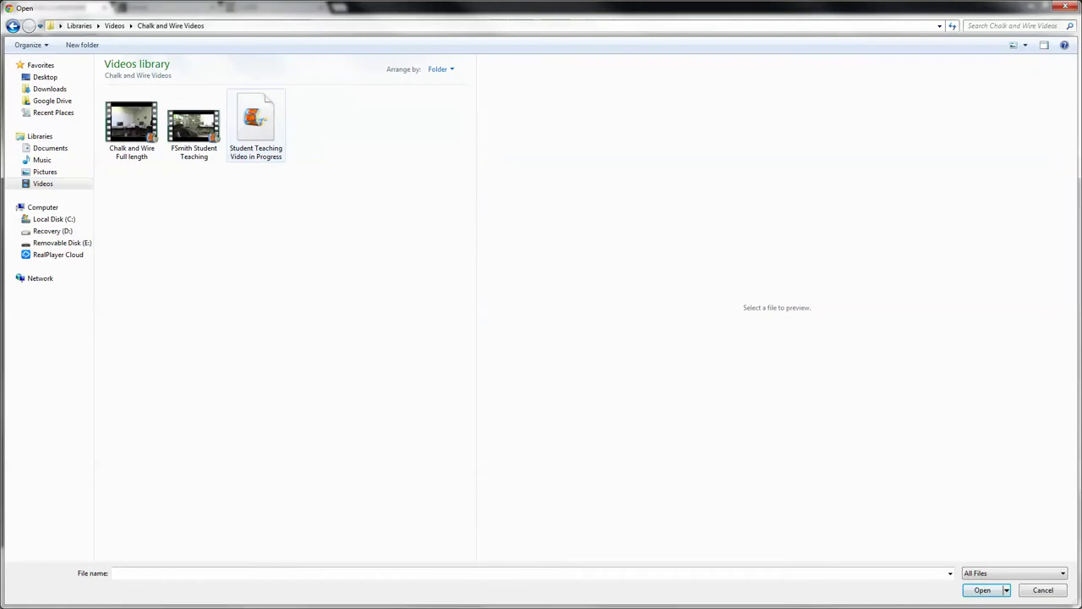
{"action": "left_click", "coordinate": [193, 132]}
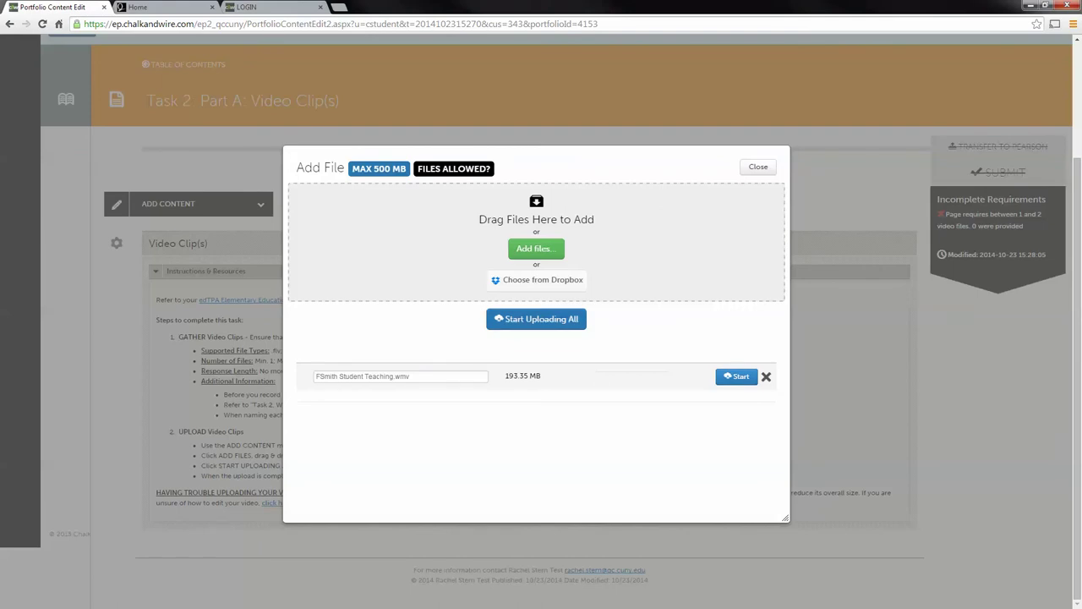
Upload the queued 193.35 MB video to the File Library and close the upload window.
{"action": "left_click", "coordinate": [536, 319]}
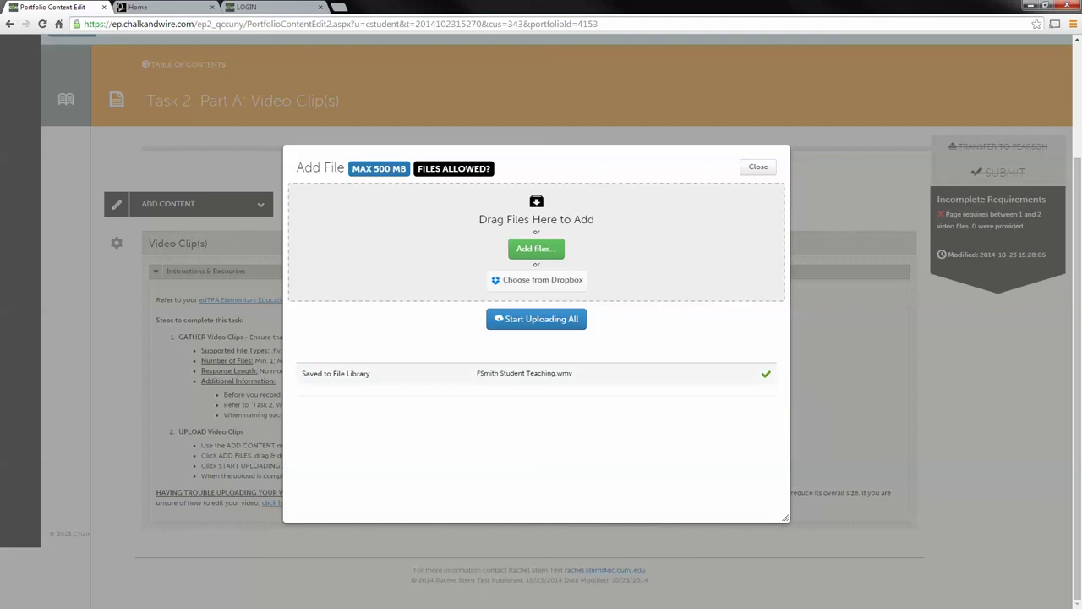
{"action": "left_click", "coordinate": [758, 167]}
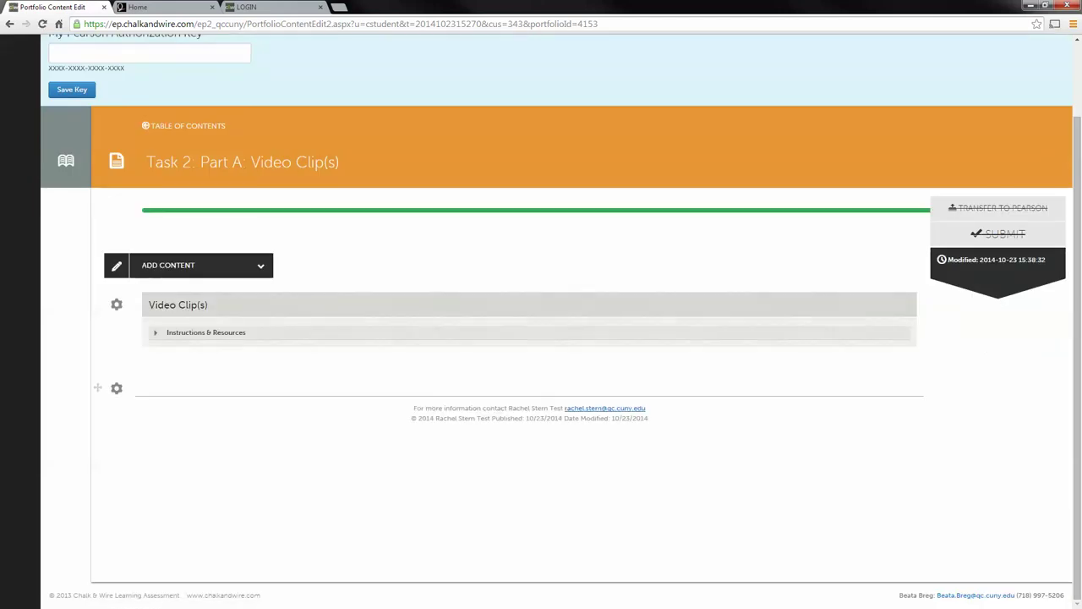
Play the embedded 08:59 video on the Task 2 page to confirm it works.
{"action": "scroll", "coordinate": [541, 322], "scroll_direction": "down", "scroll_amount": 3}
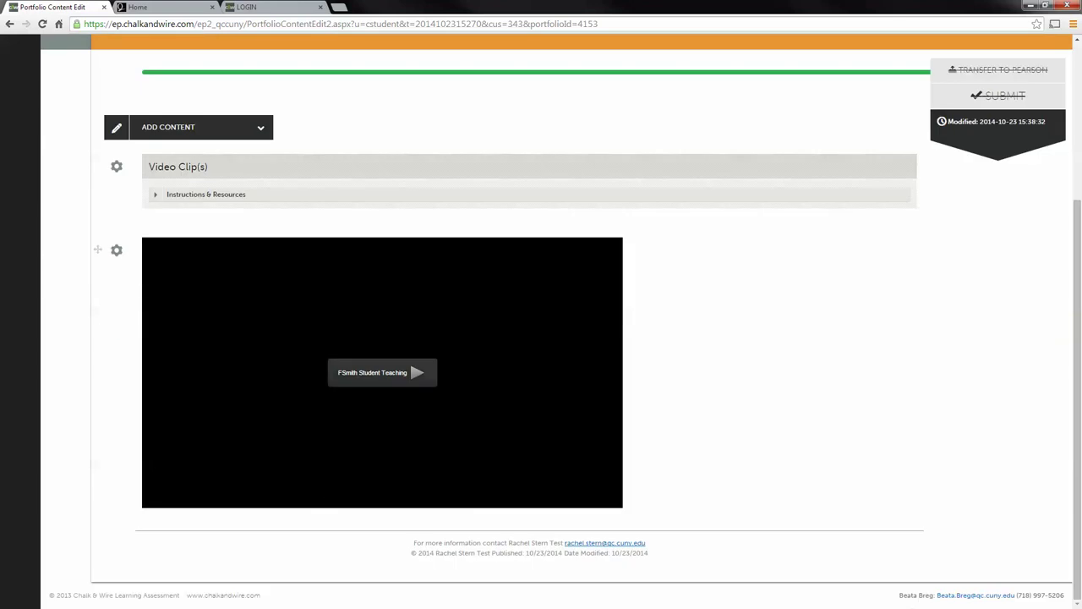
{"action": "left_click", "coordinate": [382, 372]}
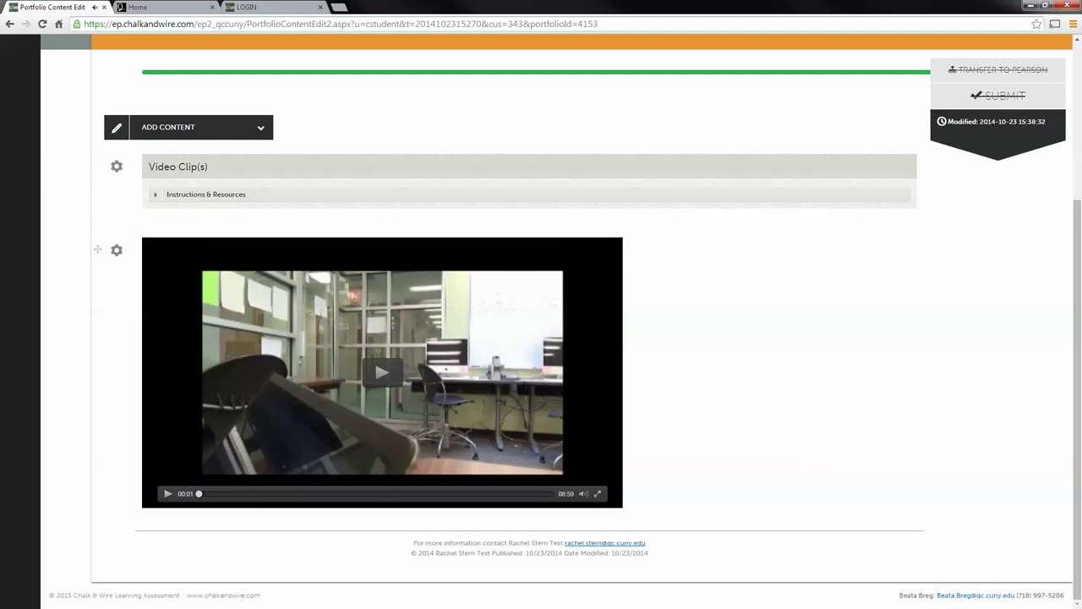
{"action": "scroll", "coordinate": [541, 338], "scroll_direction": "up", "scroll_amount": 3}
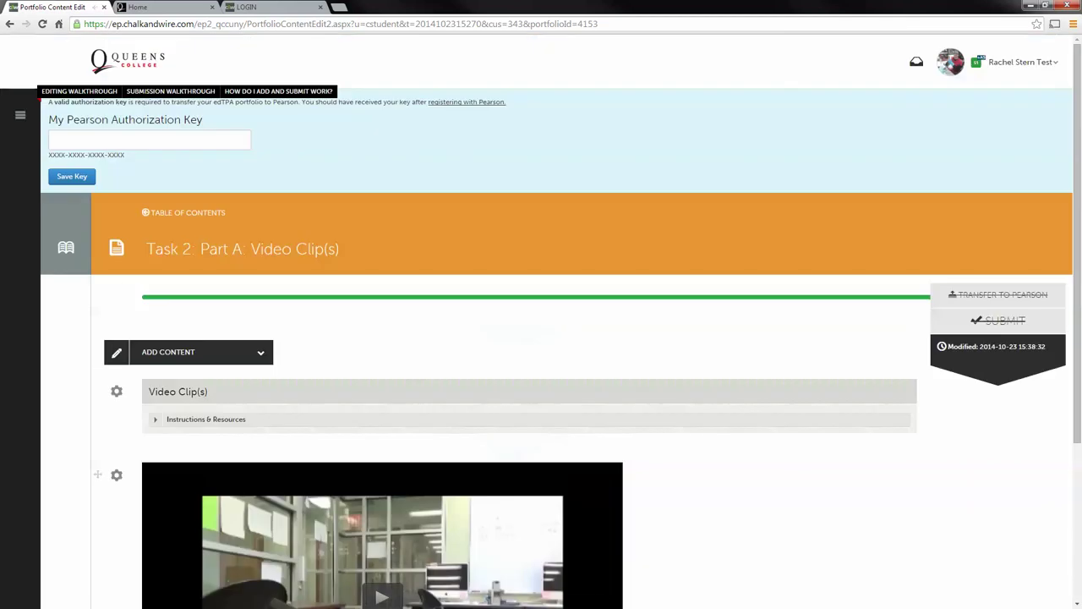